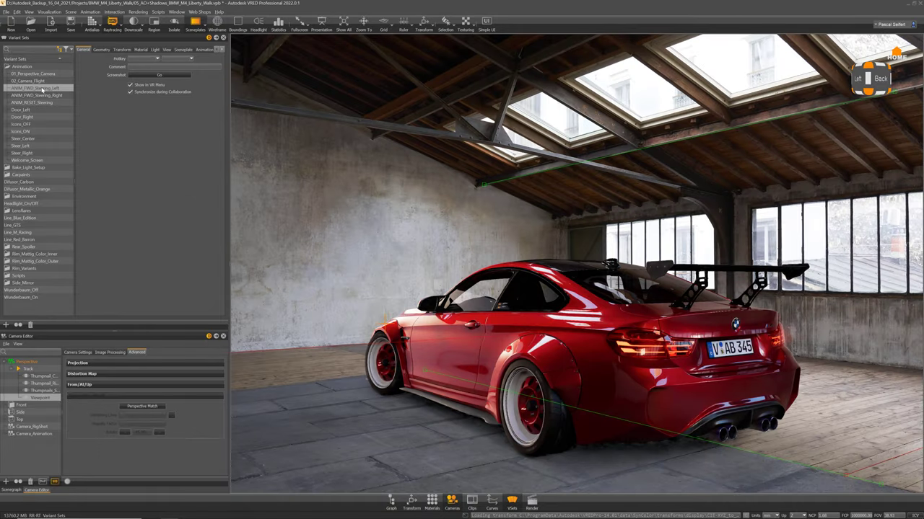
Step: Preview the M4 in Line_Blue_Edition, Line_GTS and the red variant, then open the left door
{"action": "double_click", "coordinate": [32, 218]}
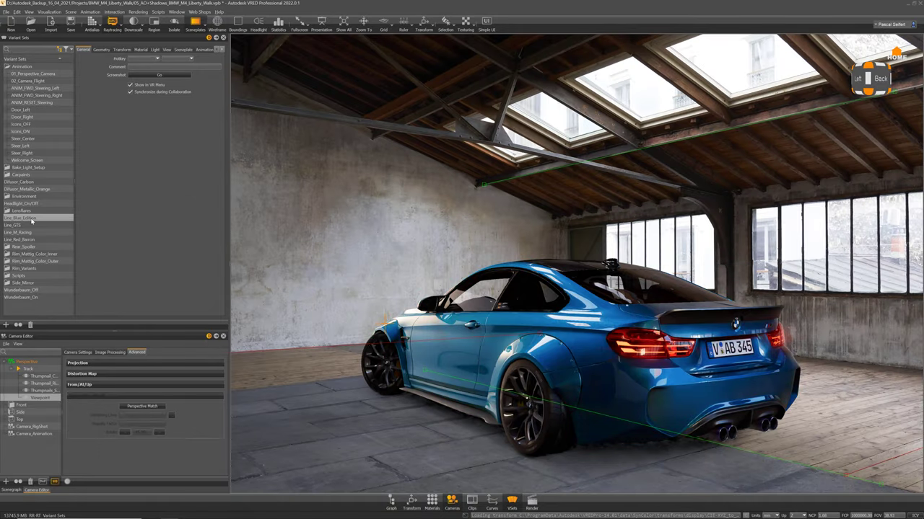
{"action": "double_click", "coordinate": [22, 226]}
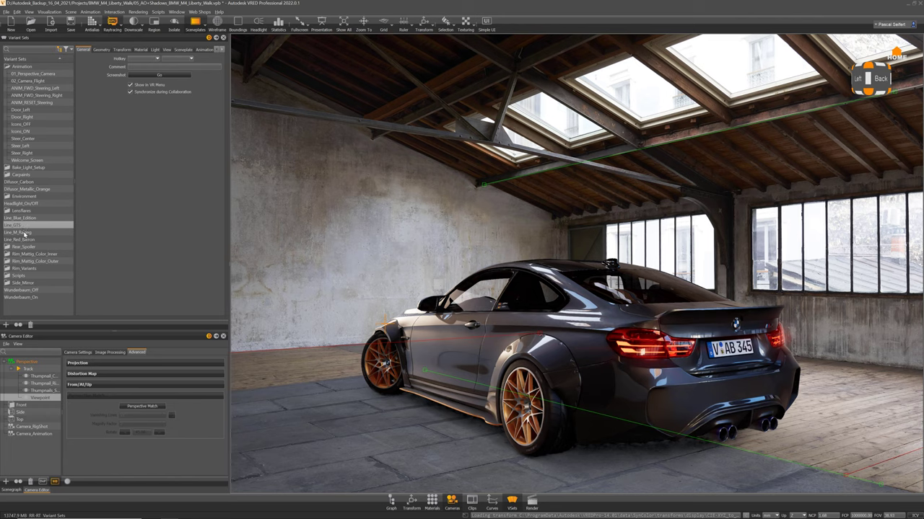
{"action": "double_click", "coordinate": [25, 240]}
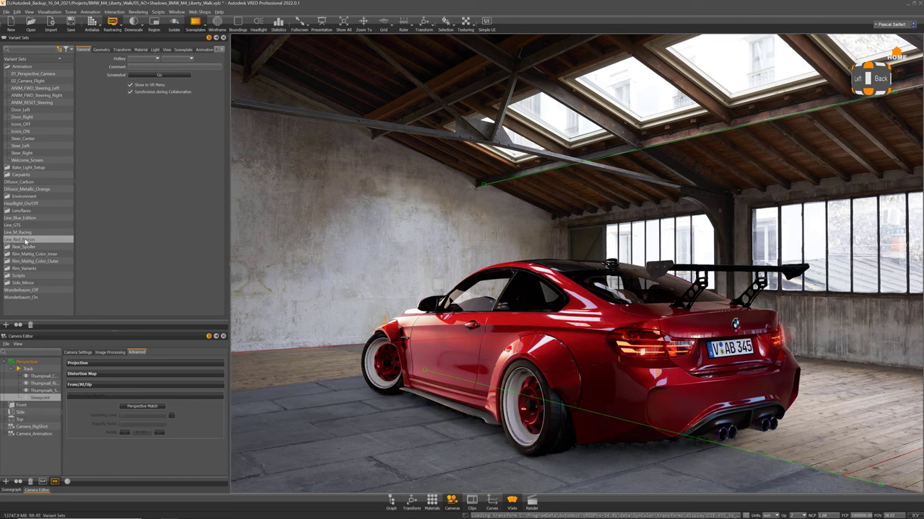
{"action": "double_click", "coordinate": [28, 110]}
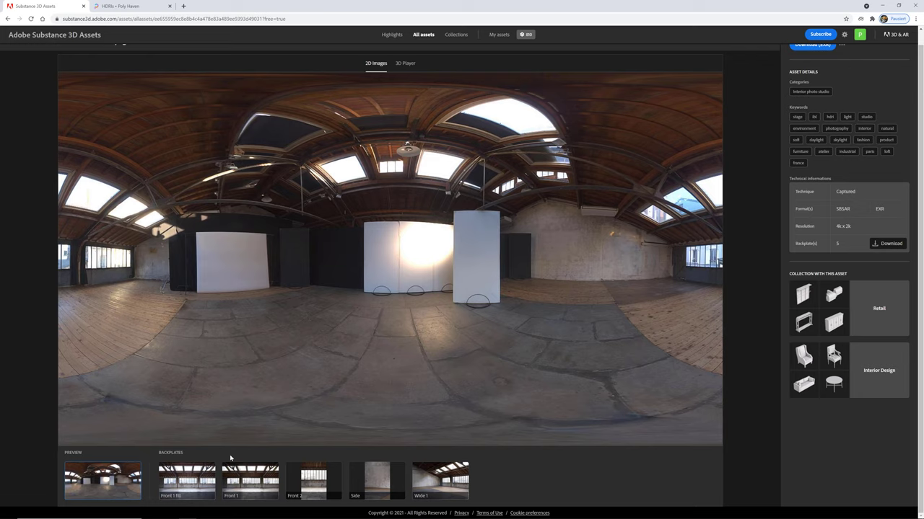
Step: Compare the loft atelier HDRI with Poly Haven's HDRI library, then go back to VRED
{"action": "left_click", "coordinate": [144, 8]}
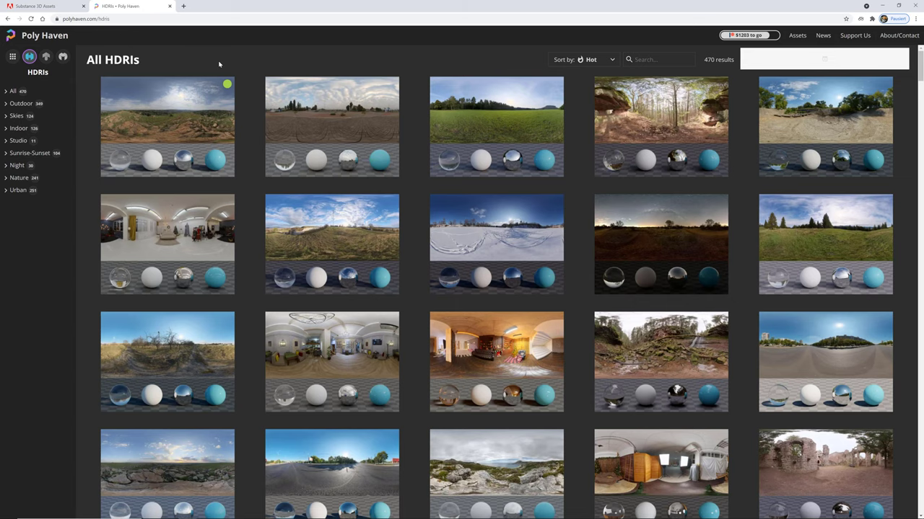
{"action": "left_click", "coordinate": [170, 512]}
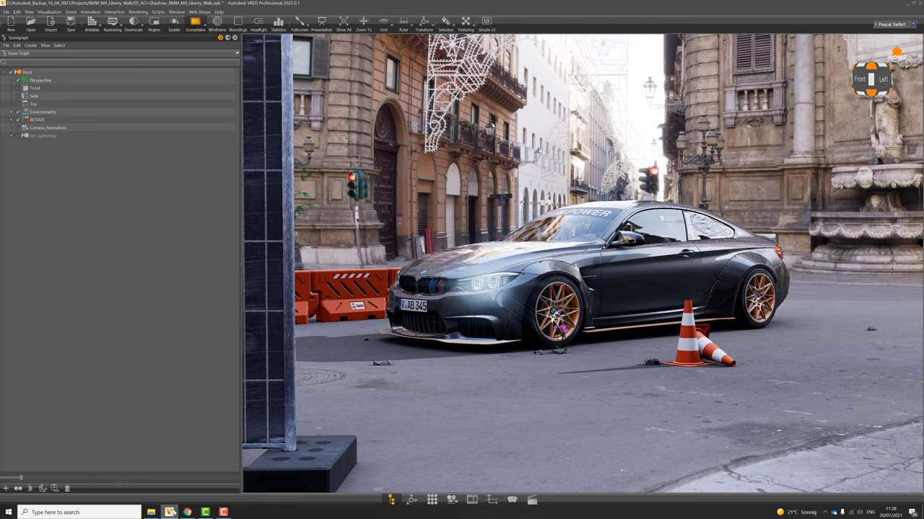
Step: Drop interior_atelier_soft_daylight.exr into the viewport and add it as a new environment
{"action": "left_click", "coordinate": [151, 512]}
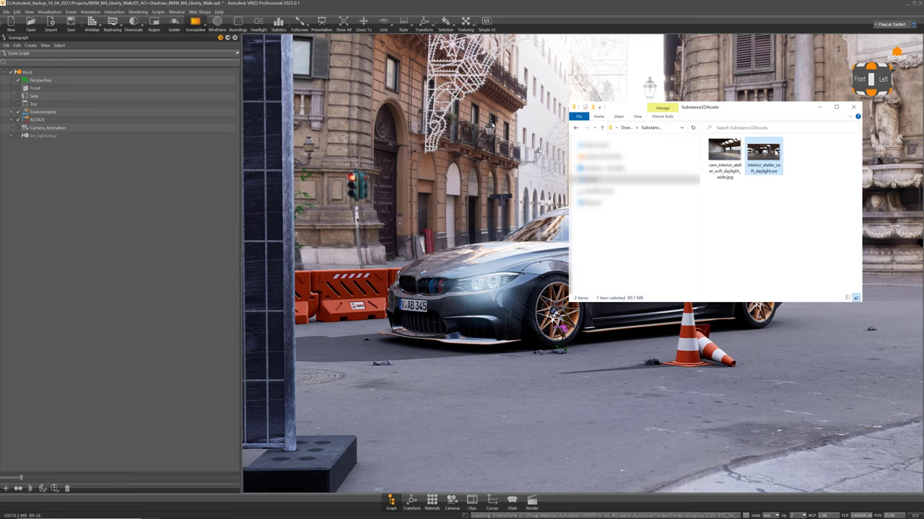
{"action": "left_click_drag", "start_coordinate": [770, 154], "coordinate": [492, 135]}
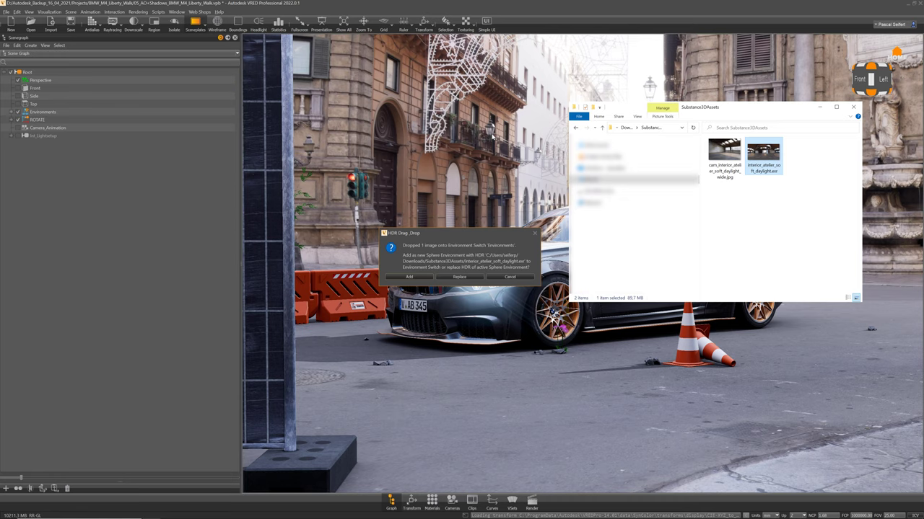
{"action": "left_click", "coordinate": [422, 277]}
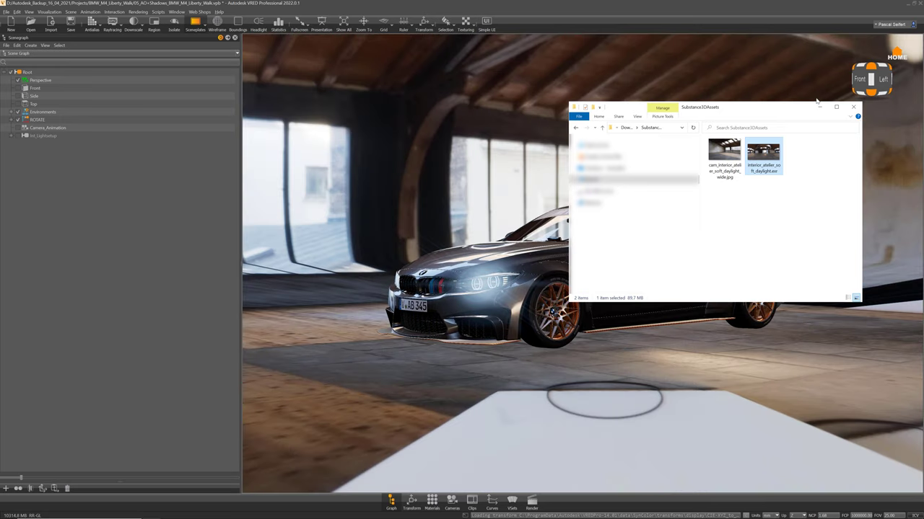
Step: Hide the shadow plane of the interior_atelier_soft_daylight1 environment in the Scenegraph
{"action": "left_click", "coordinate": [819, 106]}
{"action": "left_click", "coordinate": [11, 112]}
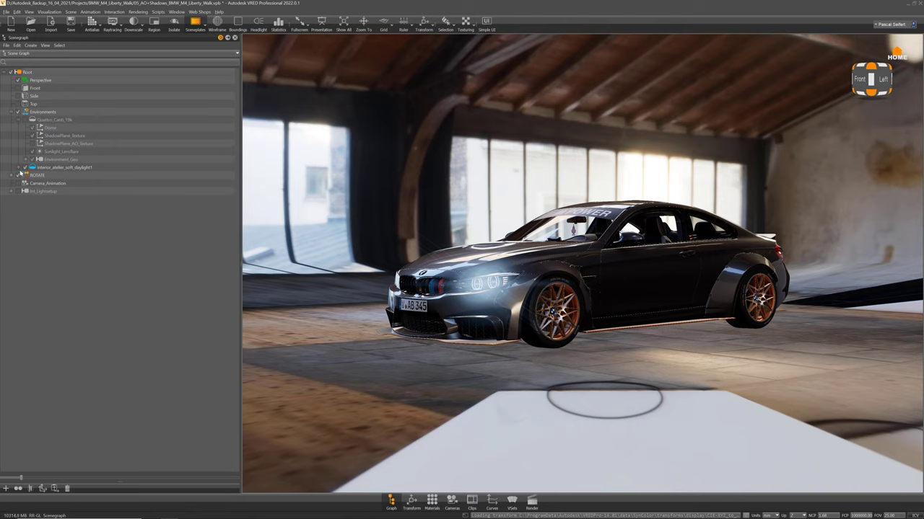
{"action": "left_click", "coordinate": [19, 169]}
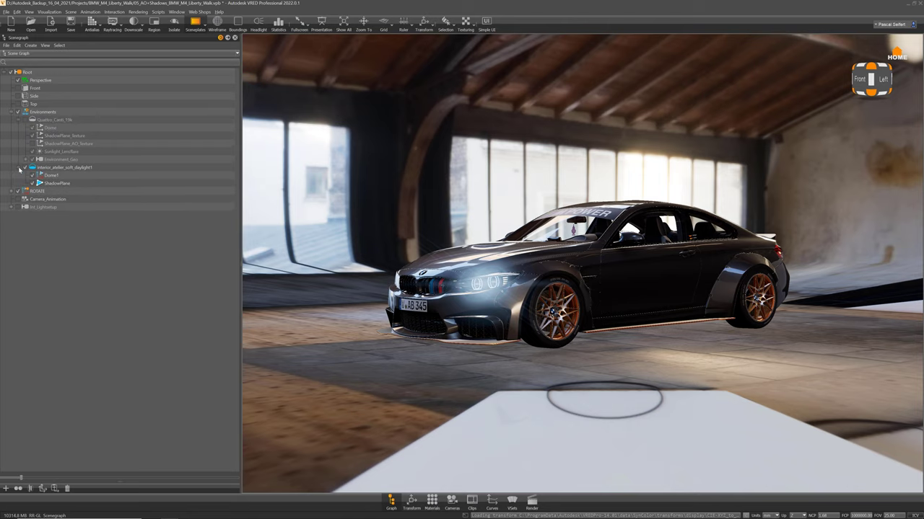
{"action": "left_click", "coordinate": [32, 184]}
Step: Move the ShadowPlane_AO_Texture node under interior_atelier_soft_daylight1
{"action": "left_click", "coordinate": [57, 147]}
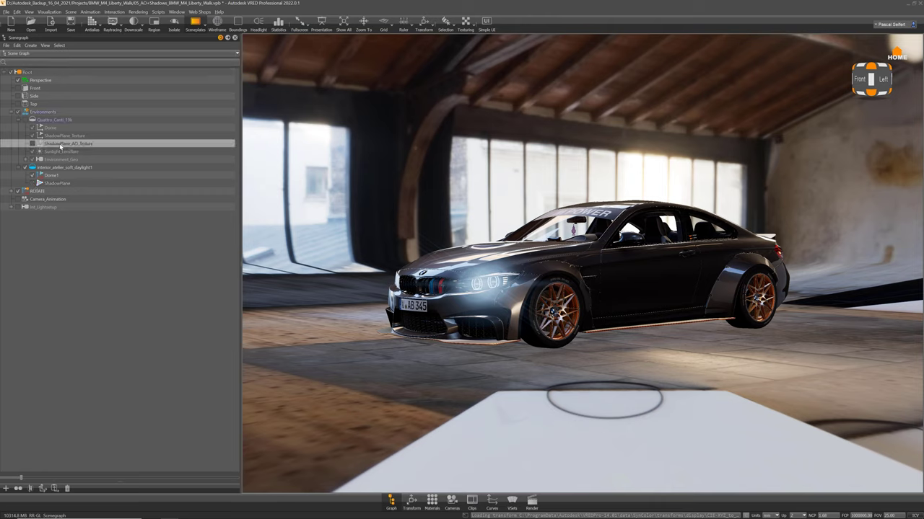
{"action": "left_click_drag", "start_coordinate": [58, 169], "coordinate": [58, 168]}
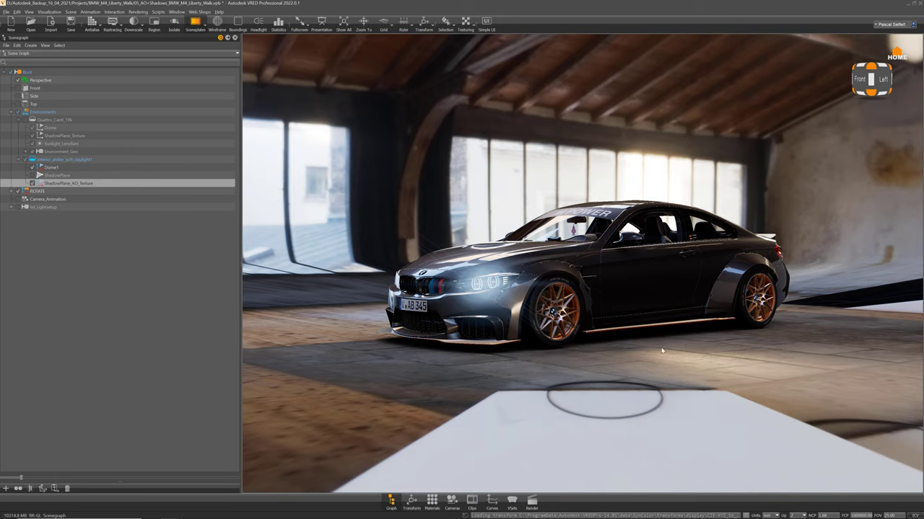
{"action": "left_click_drag", "start_coordinate": [717, 356], "coordinate": [621, 292]}
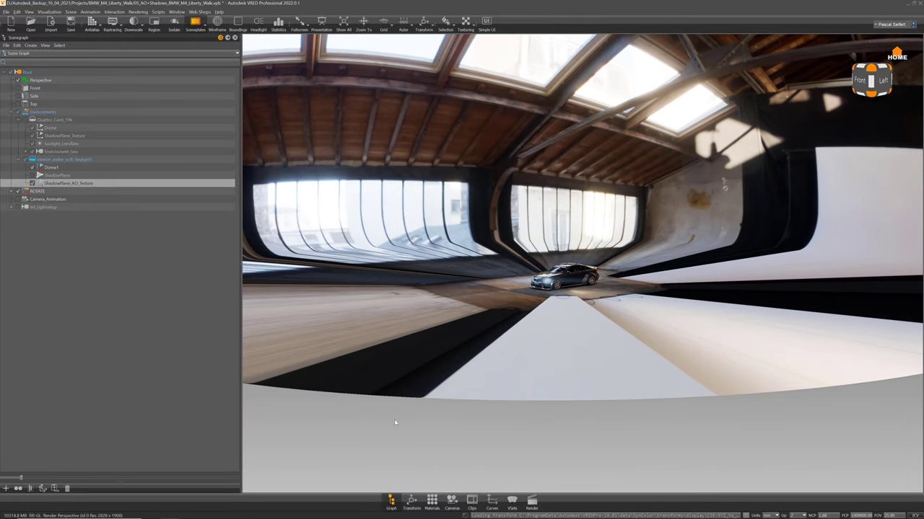
Step: Set the interior_atelier_soft_daylight1 environment geometry to Sphere in the Material Editor
{"action": "left_click", "coordinate": [431, 501]}
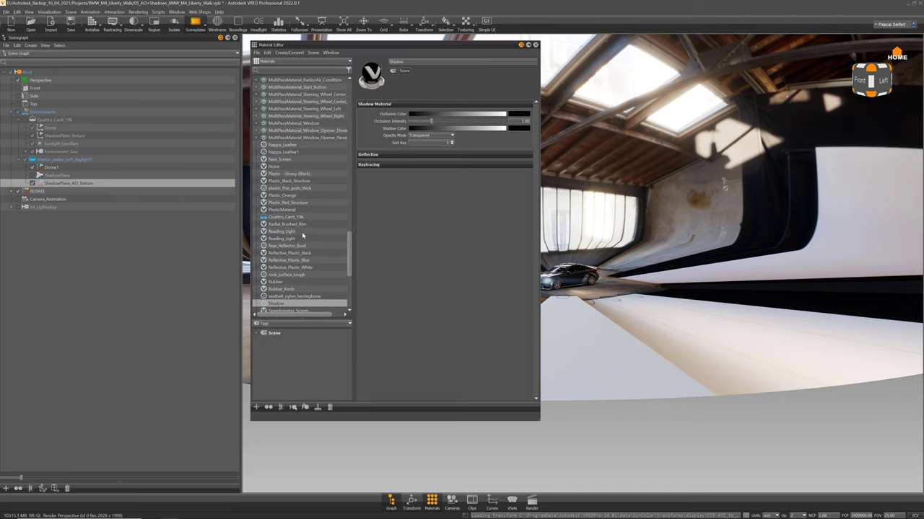
{"action": "left_click_drag", "start_coordinate": [349, 248], "coordinate": [335, 100]}
{"action": "left_click", "coordinate": [271, 259]}
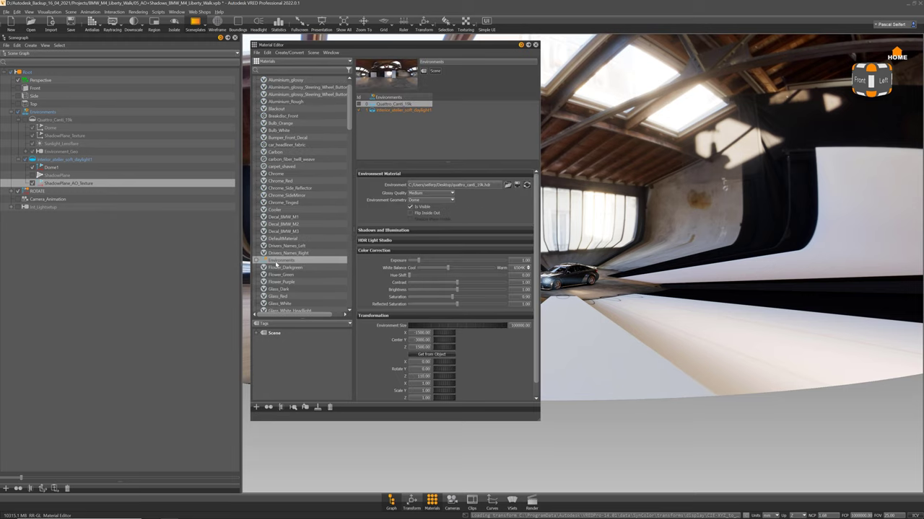
{"action": "left_click", "coordinate": [392, 111]}
{"action": "right_click", "coordinate": [391, 113]}
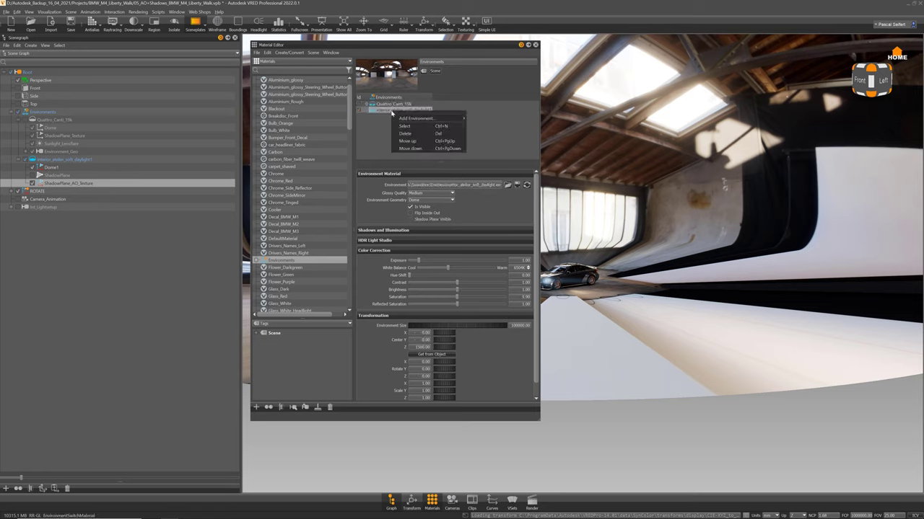
{"action": "left_click", "coordinate": [412, 126]}
{"action": "scroll", "coordinate": [330, 287], "scroll_direction": "down", "scroll_amount": 1}
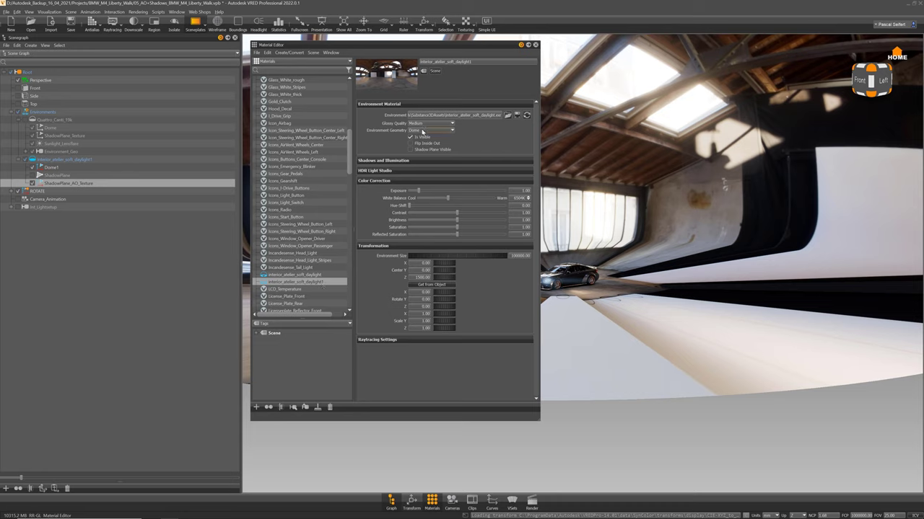
{"action": "left_click", "coordinate": [423, 131]}
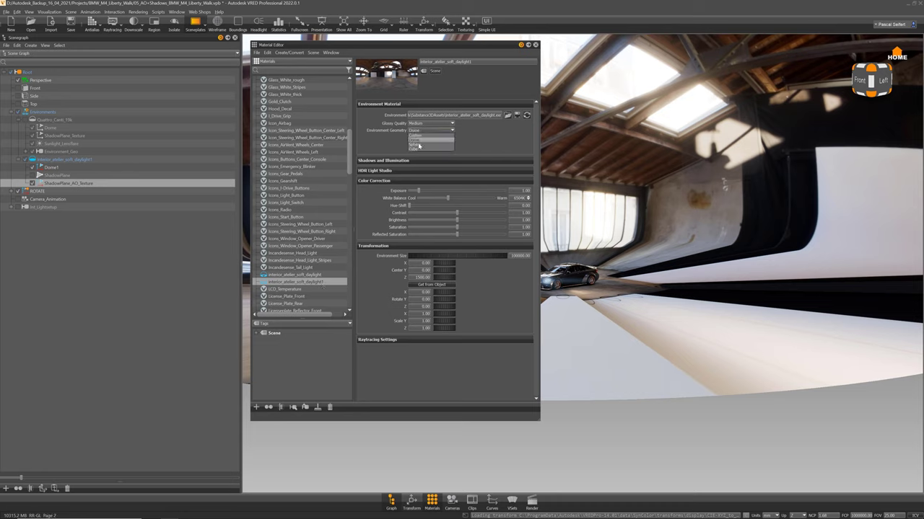
{"action": "left_click", "coordinate": [419, 146]}
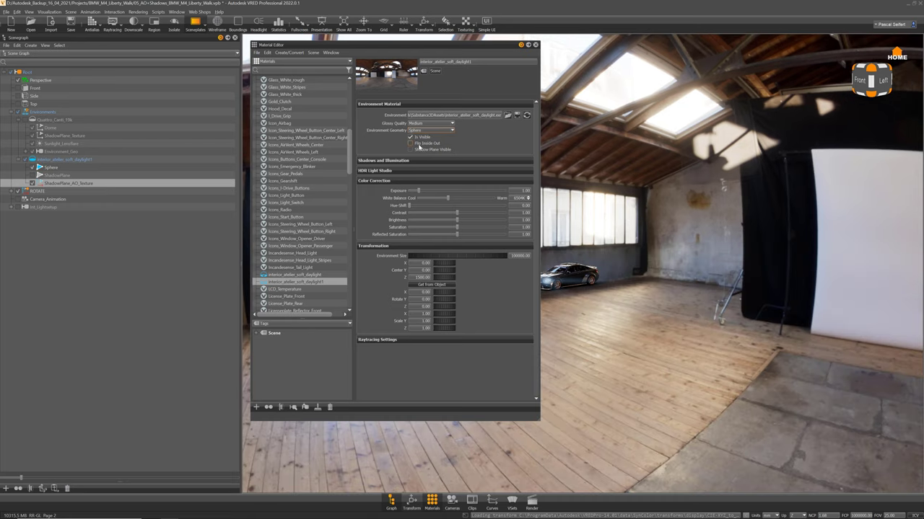
{"action": "left_click", "coordinate": [535, 46]}
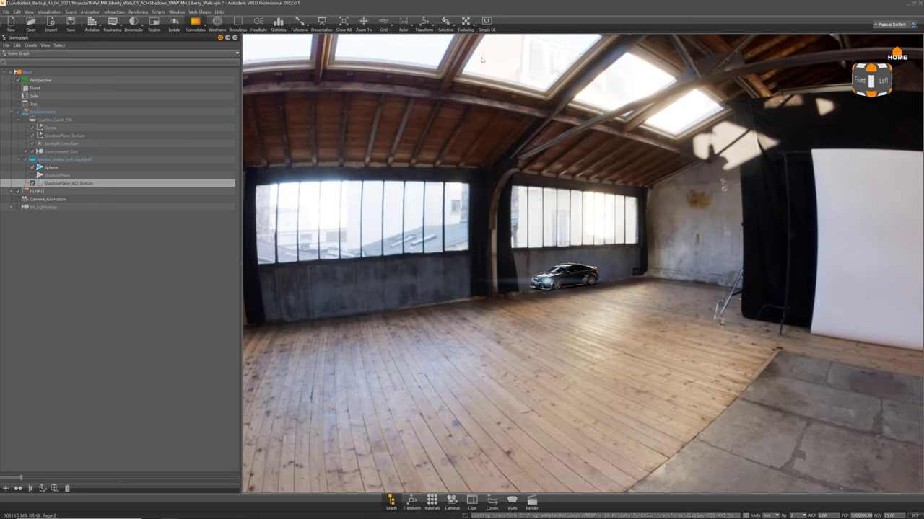
Step: Scale the environment Sphere node uniformly to 0.5 in the Transform panel
{"action": "left_click", "coordinate": [50, 167]}
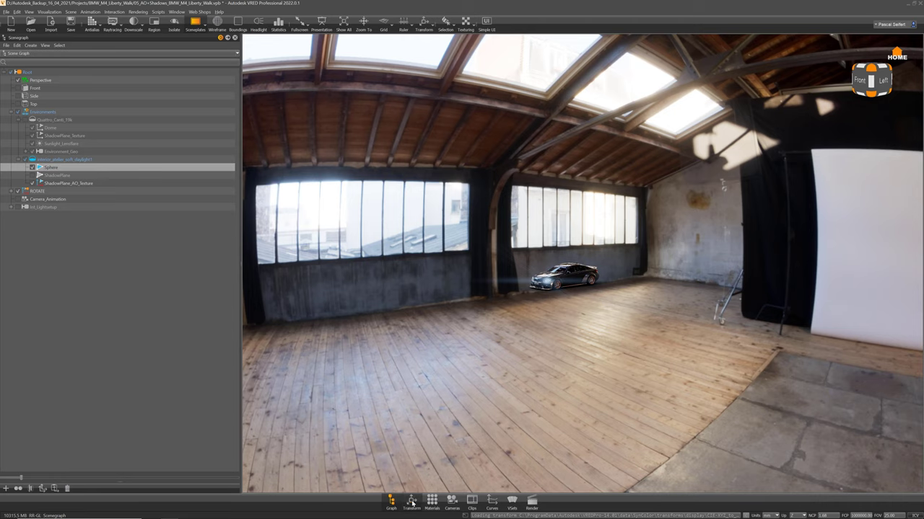
{"action": "left_click", "coordinate": [411, 503]}
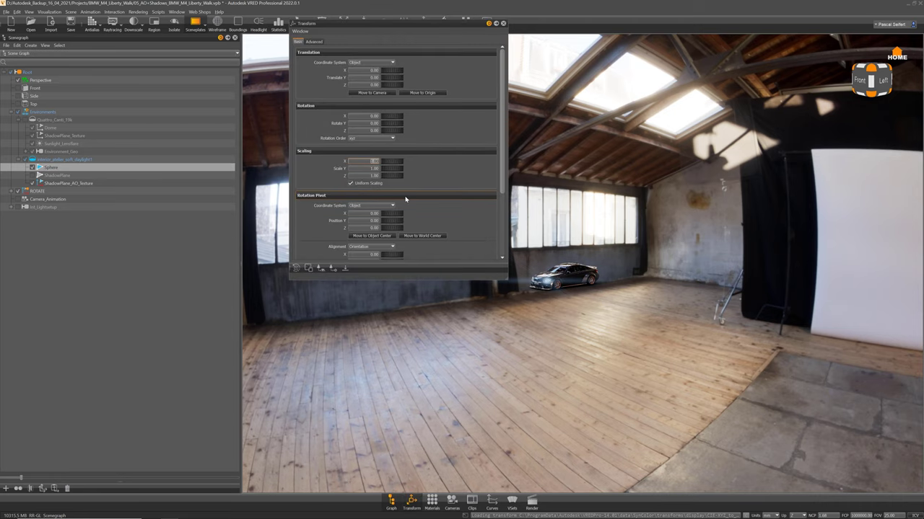
{"action": "type", "text": "0.5"}
{"action": "key", "text": "Return"}
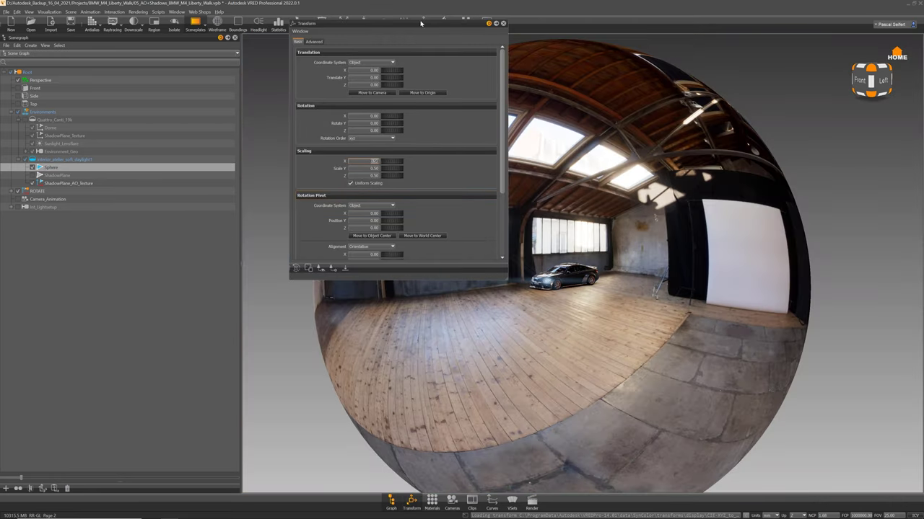
{"action": "left_click", "coordinate": [503, 24]}
{"action": "left_click_drag", "start_coordinate": [469, 325], "coordinate": [714, 331]}
{"action": "scroll", "coordinate": [714, 331], "scroll_direction": "up", "scroll_amount": 5}
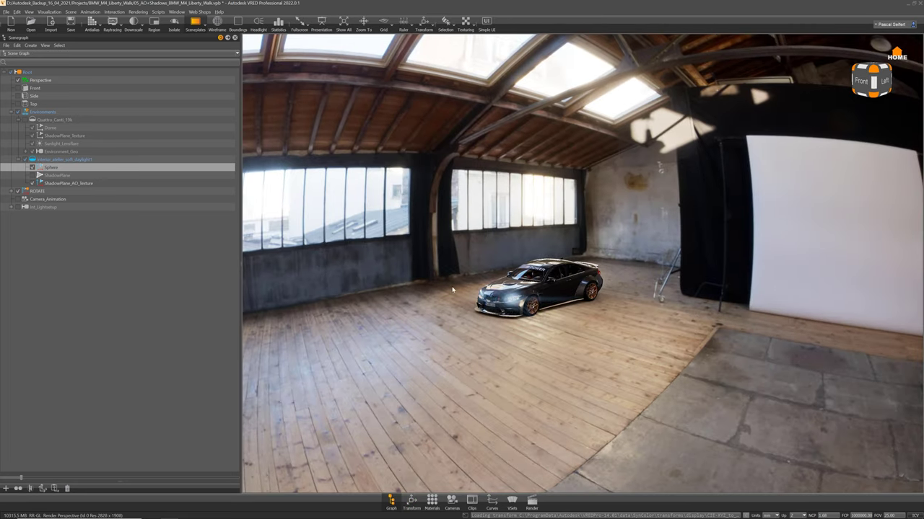
Step: Set the render window size to 1920x1080 (16:9) and orbit closer to the car's front
{"action": "left_click", "coordinate": [176, 12]}
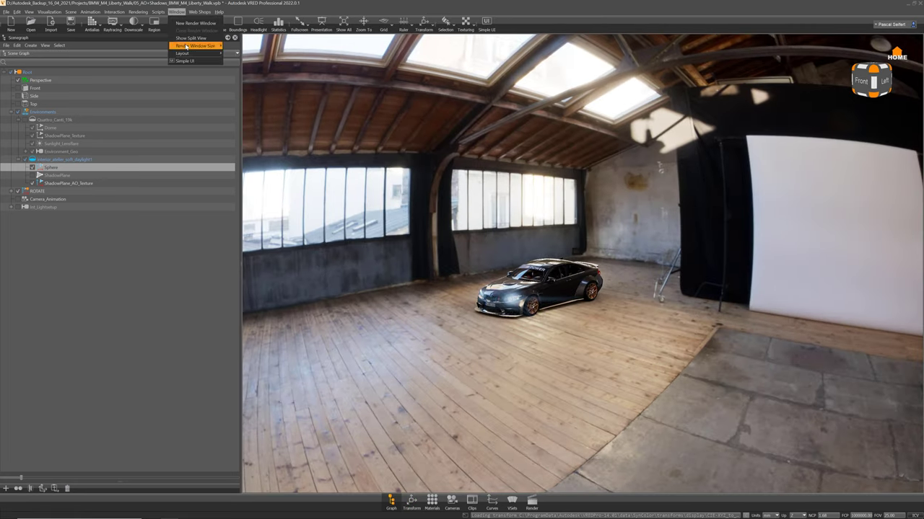
{"action": "mouse_move", "coordinate": [186, 47]}
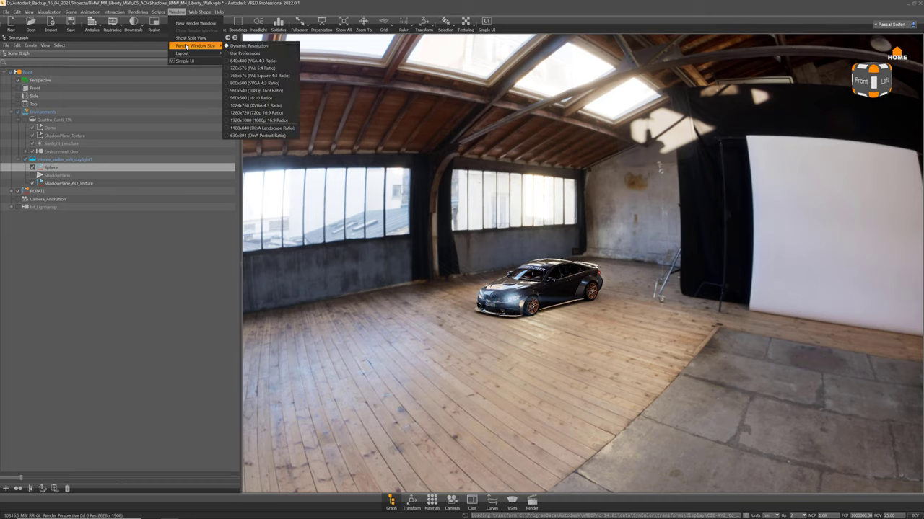
{"action": "left_click", "coordinate": [262, 120]}
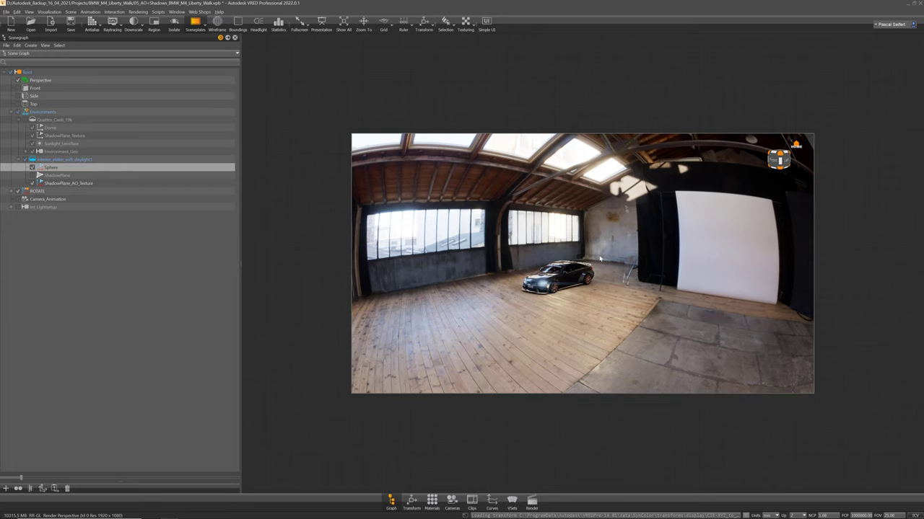
{"action": "left_click_drag", "start_coordinate": [599, 245], "coordinate": [657, 294]}
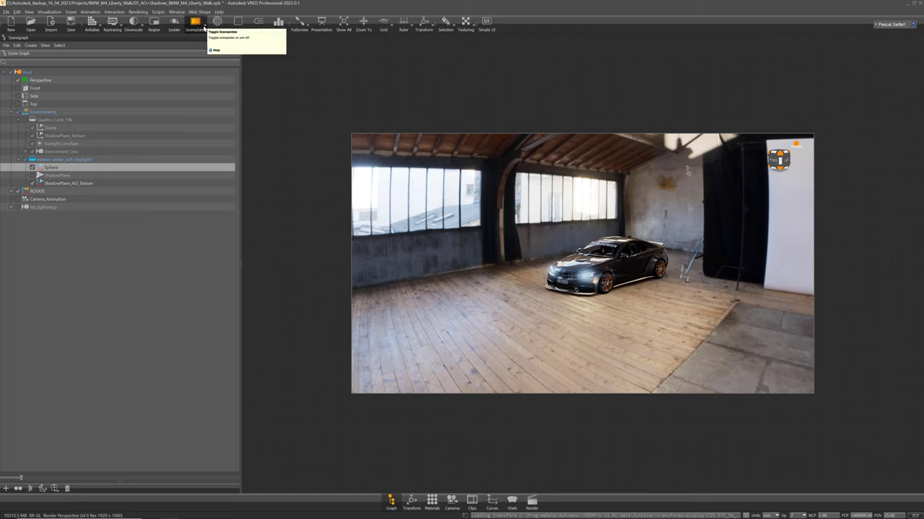
Step: Create a backplate from cam_interior_atelier_soft_daylight_wide.jpg in the Sceneplate Editor
{"action": "left_click", "coordinate": [205, 27]}
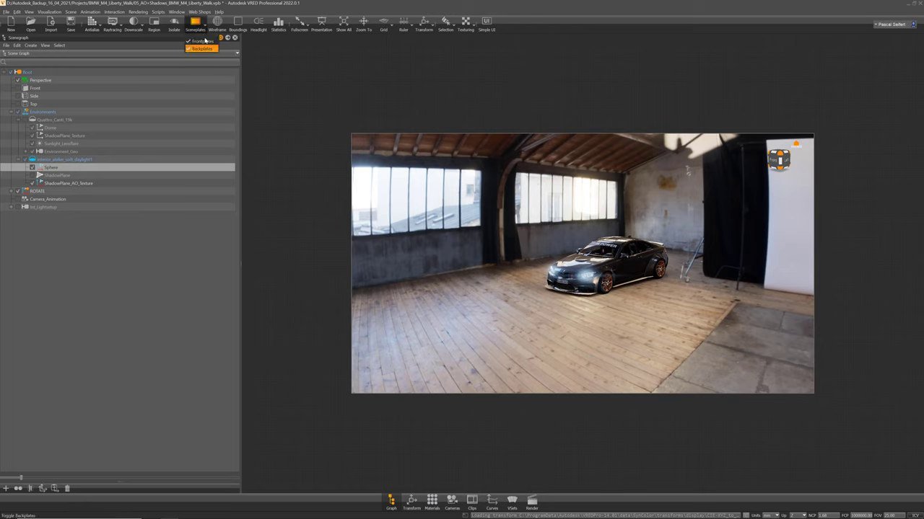
{"action": "left_click", "coordinate": [72, 13]}
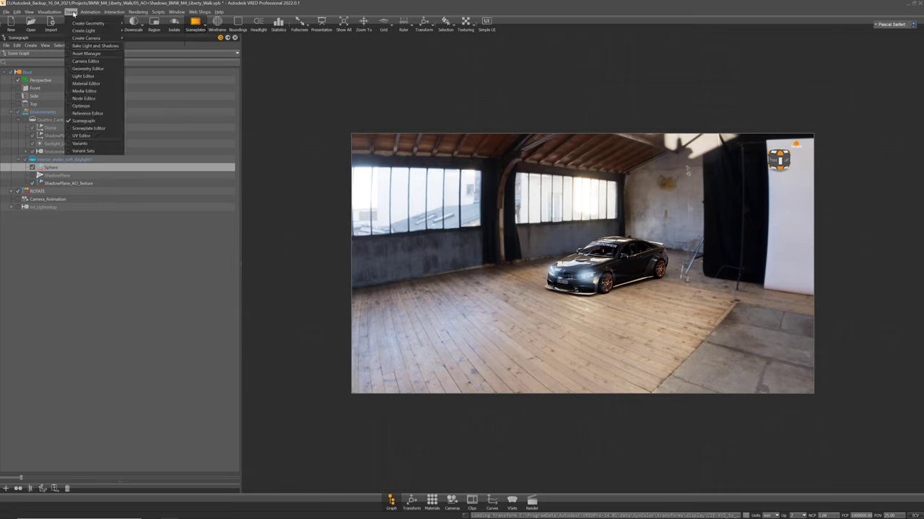
{"action": "left_click", "coordinate": [88, 127]}
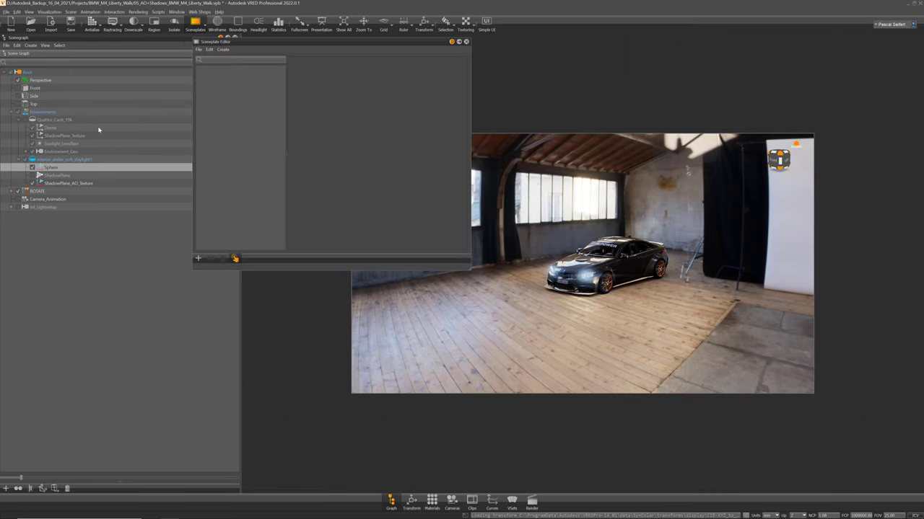
{"action": "left_click_drag", "start_coordinate": [276, 42], "coordinate": [348, 37]}
{"action": "right_click", "coordinate": [303, 94]}
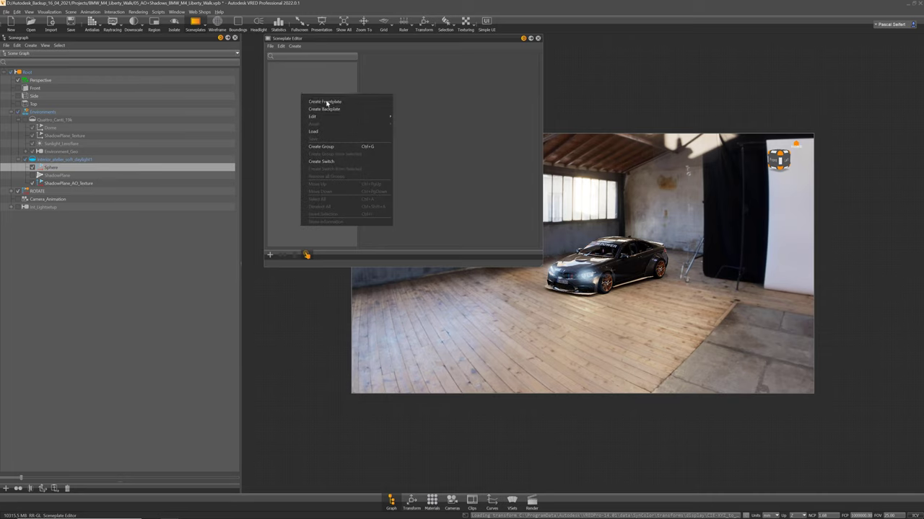
{"action": "left_click", "coordinate": [331, 110]}
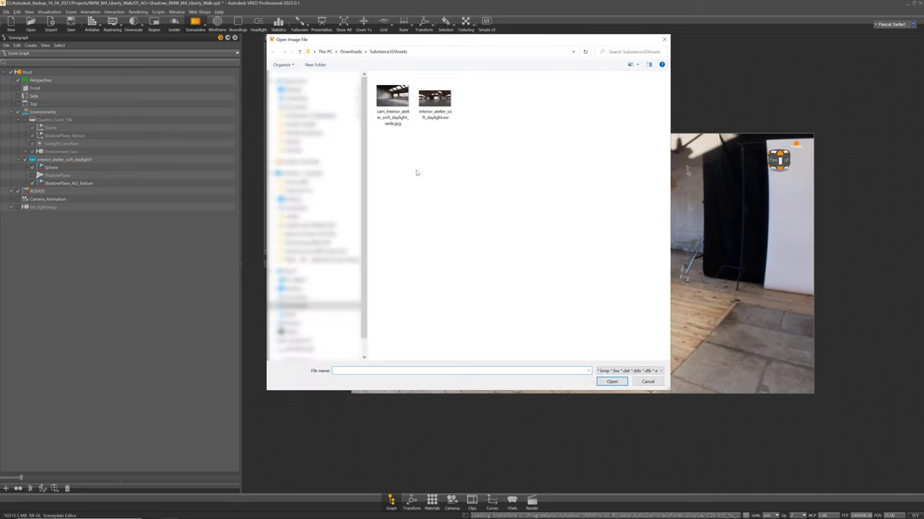
{"action": "double_click", "coordinate": [403, 101]}
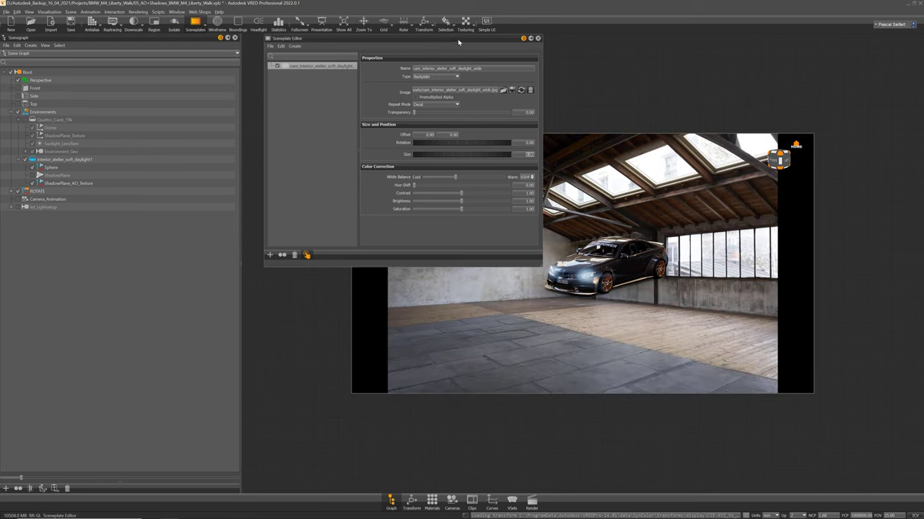
Step: Enlarge the backplate to size 1.19 so it fills the frame
{"action": "left_click_drag", "start_coordinate": [459, 42], "coordinate": [443, 43]}
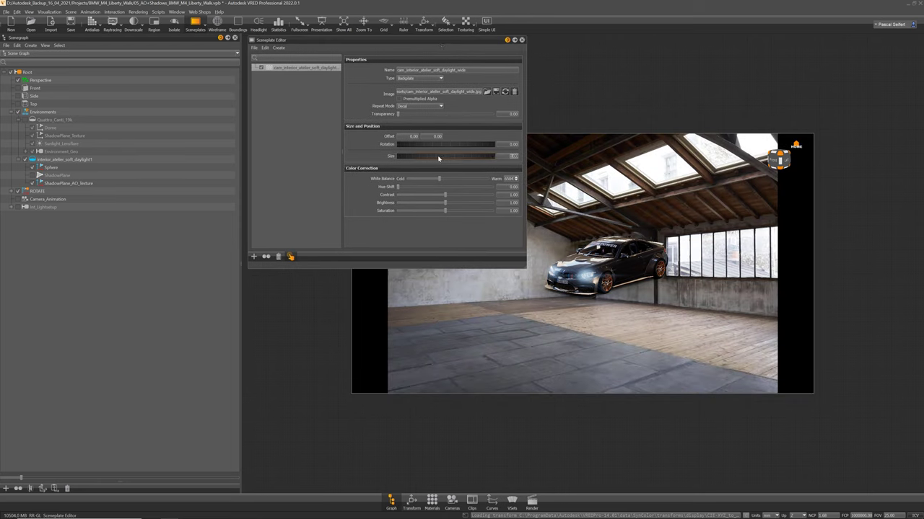
{"action": "left_click_drag", "start_coordinate": [438, 158], "coordinate": [520, 165]}
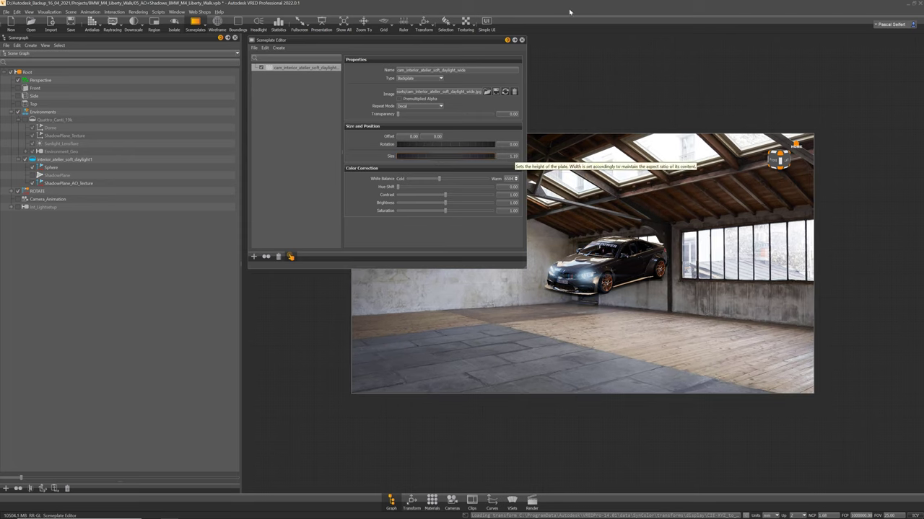
{"action": "left_click_drag", "start_coordinate": [507, 41], "coordinate": [514, 38]}
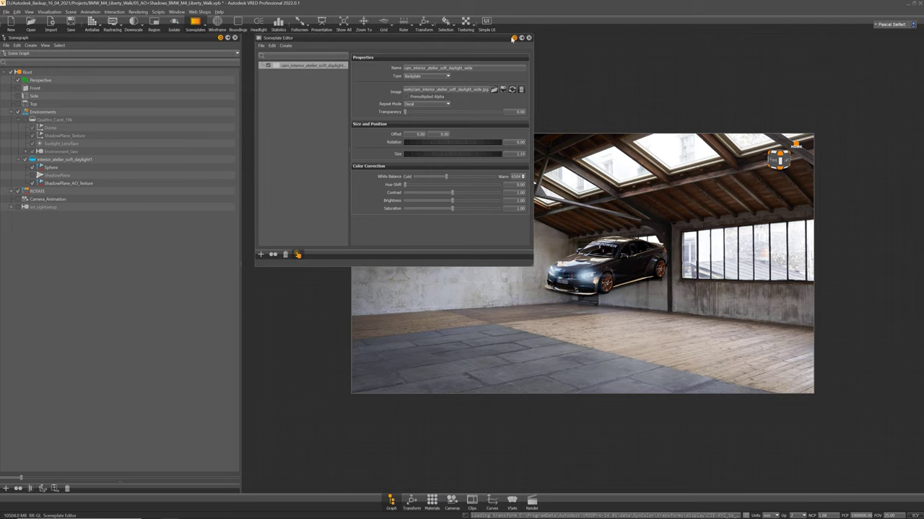
{"action": "left_click", "coordinate": [529, 38]}
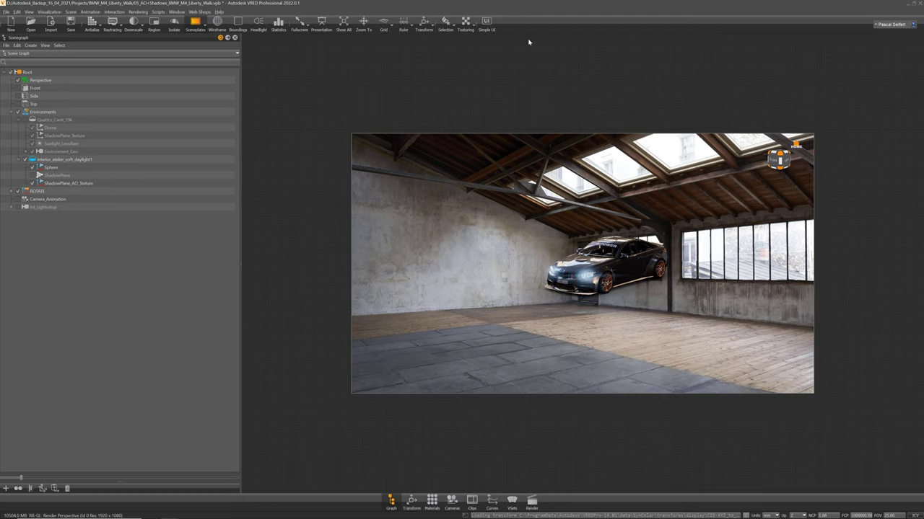
Step: Turn on Perspective Match in the Camera Editor's Advanced settings with XY vanishing lines
{"action": "left_click", "coordinate": [452, 499]}
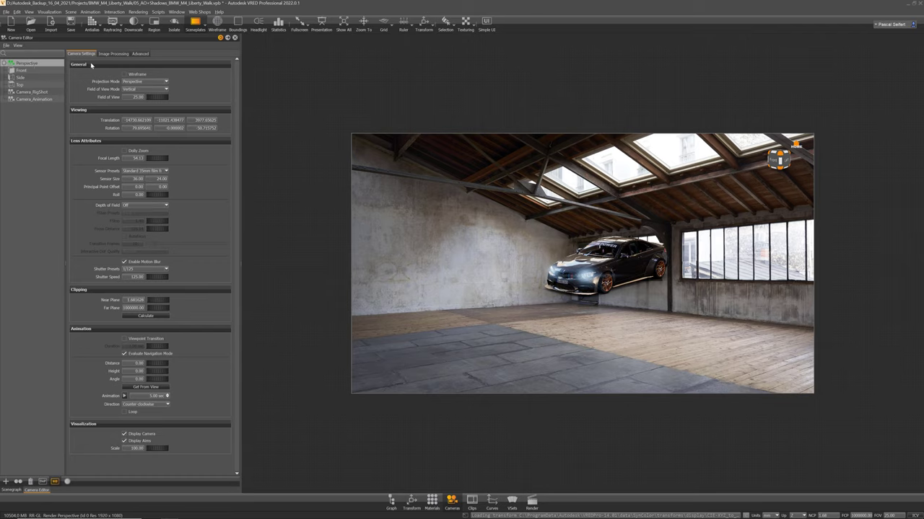
{"action": "left_click", "coordinate": [142, 54]}
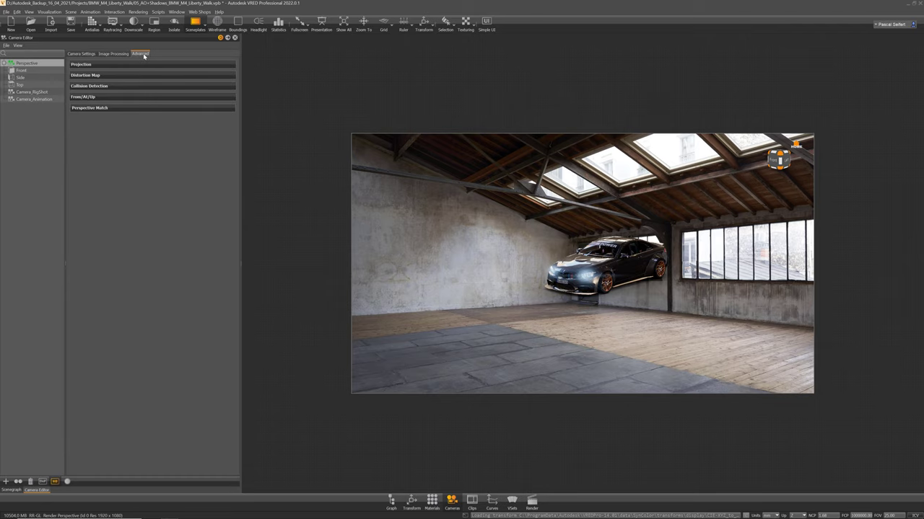
{"action": "left_click", "coordinate": [106, 109]}
{"action": "left_click", "coordinate": [153, 119]}
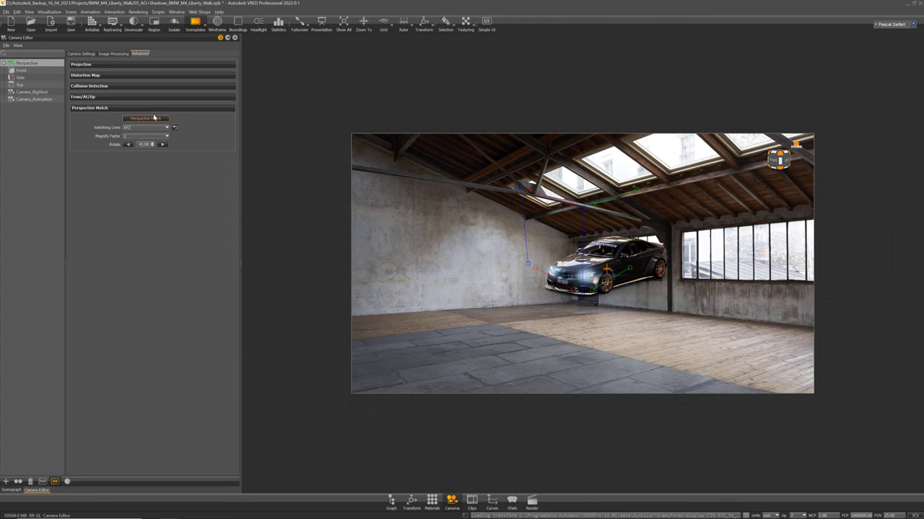
{"action": "left_click", "coordinate": [146, 128]}
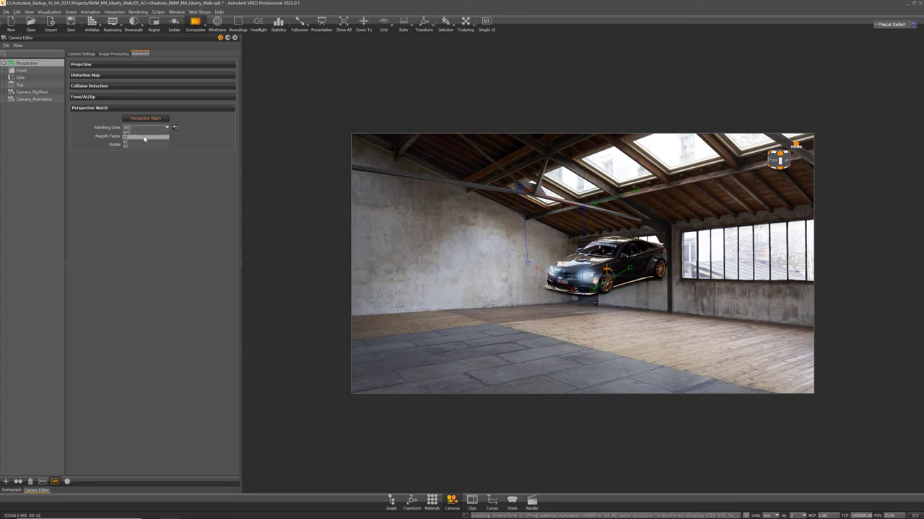
{"action": "left_click", "coordinate": [144, 137]}
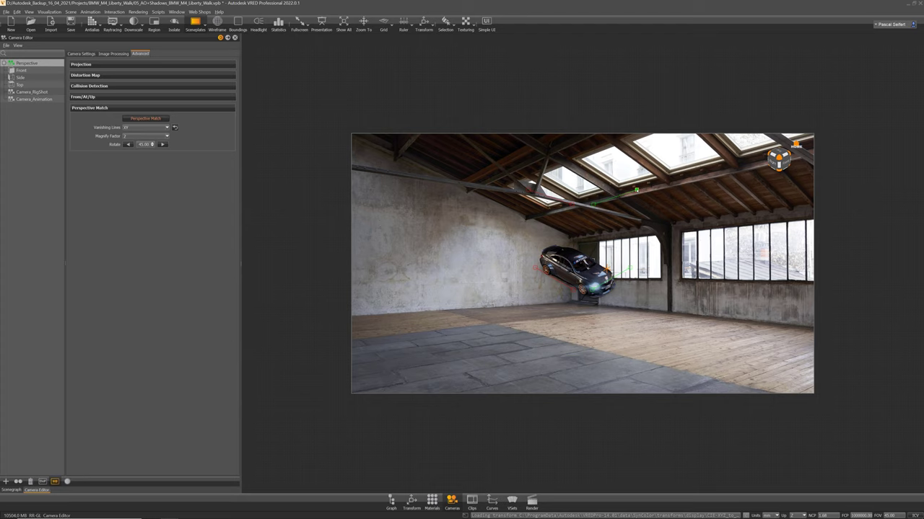
Step: Drag the green and red vanishing-line ends onto the loft's roof beam, wall base and floor edges
{"action": "left_click_drag", "start_coordinate": [636, 190], "coordinate": [762, 167]}
{"action": "left_click_drag", "start_coordinate": [590, 207], "coordinate": [529, 218]}
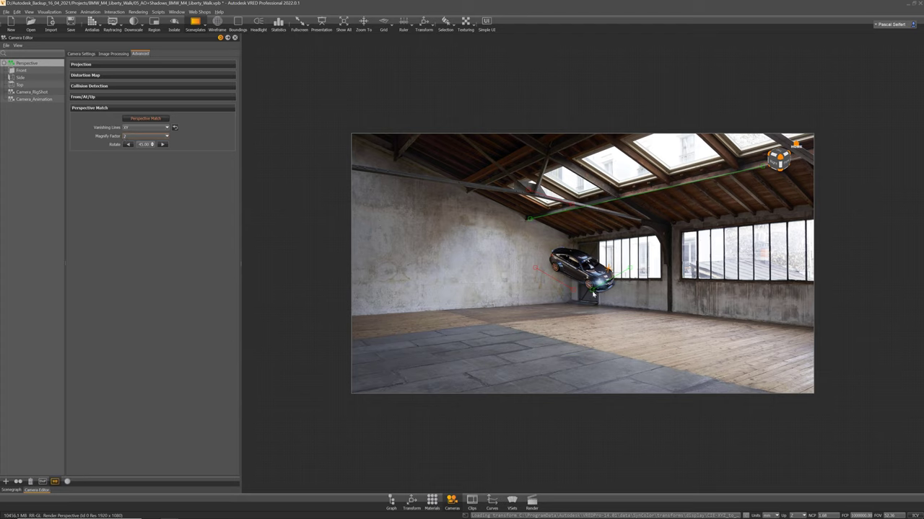
{"action": "left_click_drag", "start_coordinate": [594, 294], "coordinate": [495, 324]}
{"action": "left_click_drag", "start_coordinate": [632, 270], "coordinate": [754, 389]}
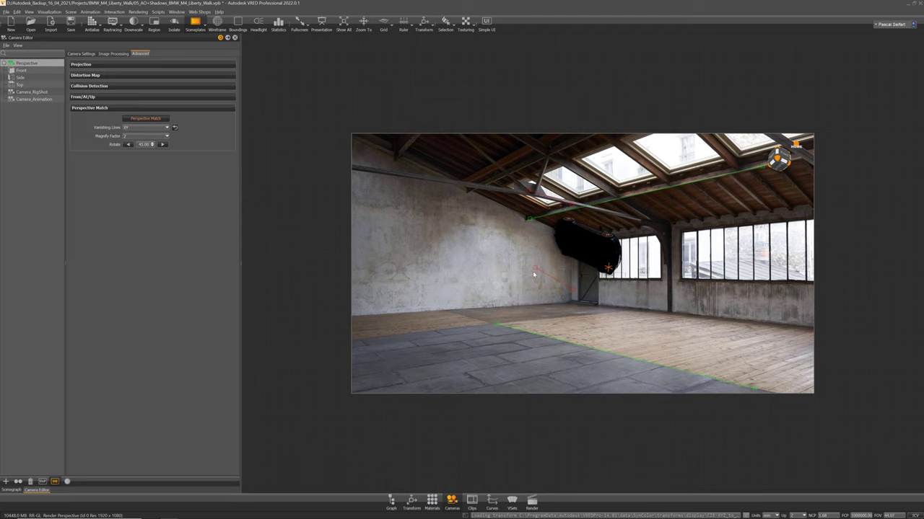
{"action": "left_click_drag", "start_coordinate": [529, 192], "coordinate": [358, 318]}
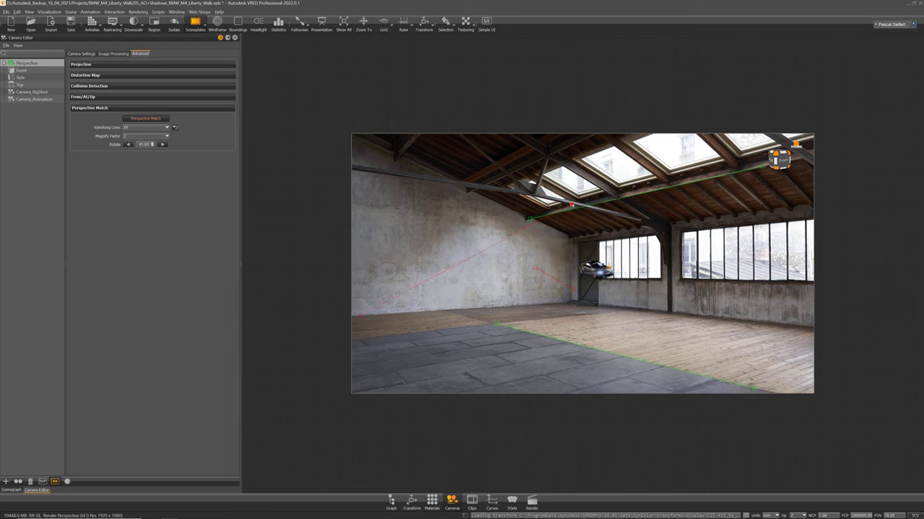
{"action": "left_click_drag", "start_coordinate": [567, 207], "coordinate": [735, 383]}
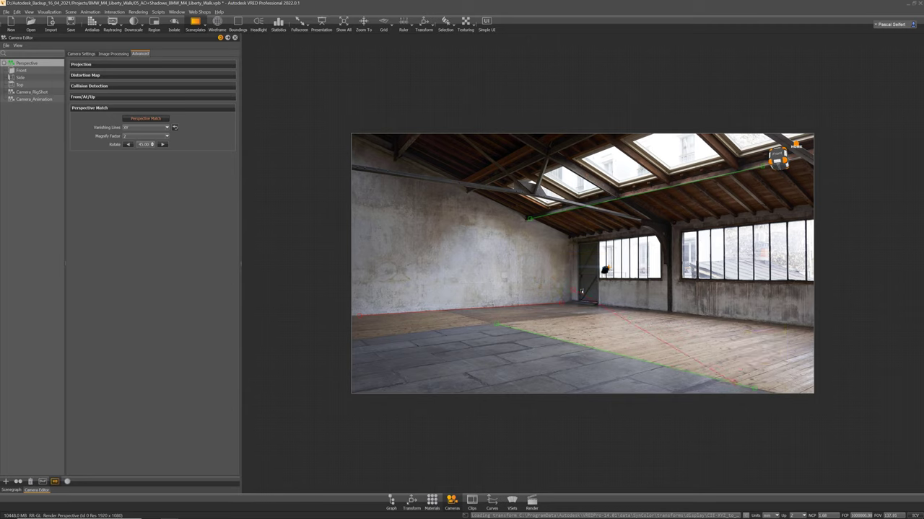
{"action": "left_click_drag", "start_coordinate": [579, 292], "coordinate": [810, 355]}
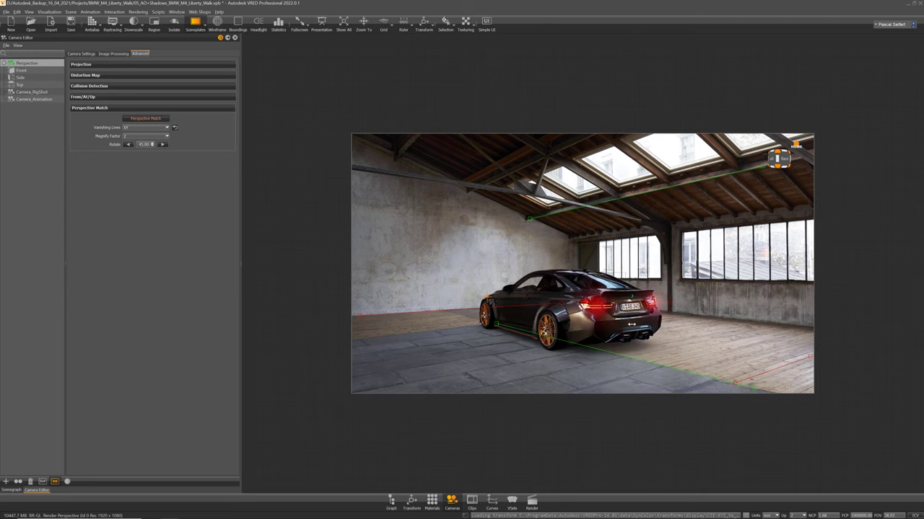
Step: Reframe the car over the loft backplate, then toggle Perspective Match off and back on to compare
{"action": "left_click_drag", "start_coordinate": [629, 322], "coordinate": [657, 327]}
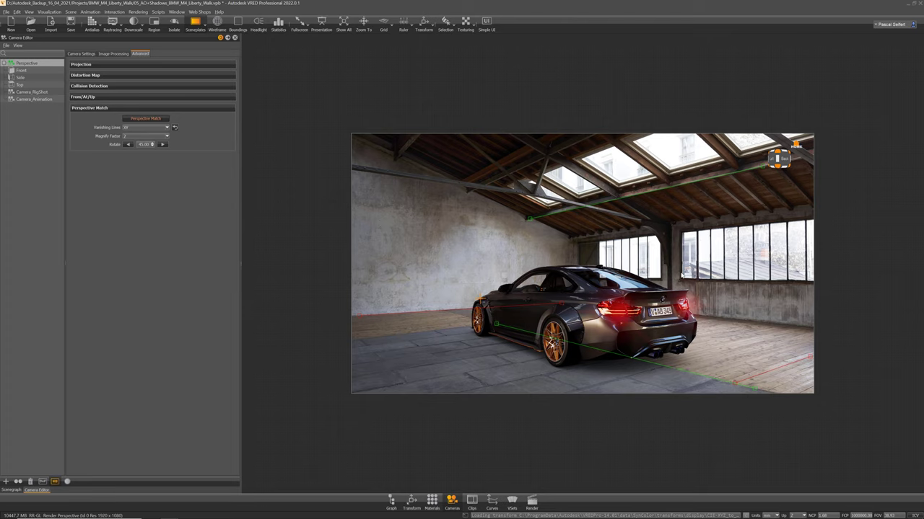
{"action": "right_click_drag", "start_coordinate": [681, 277], "coordinate": [668, 308]}
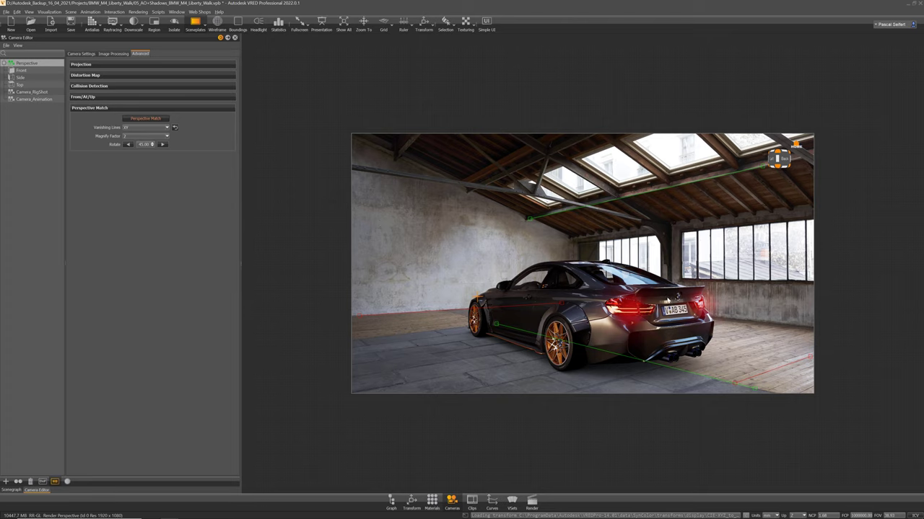
{"action": "right_click_drag", "start_coordinate": [638, 306], "coordinate": [638, 309]}
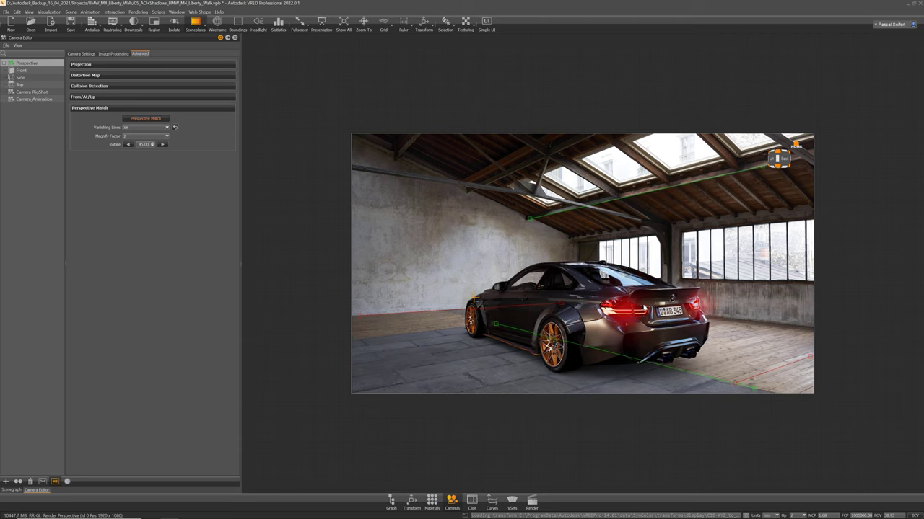
{"action": "left_click", "coordinate": [156, 119]}
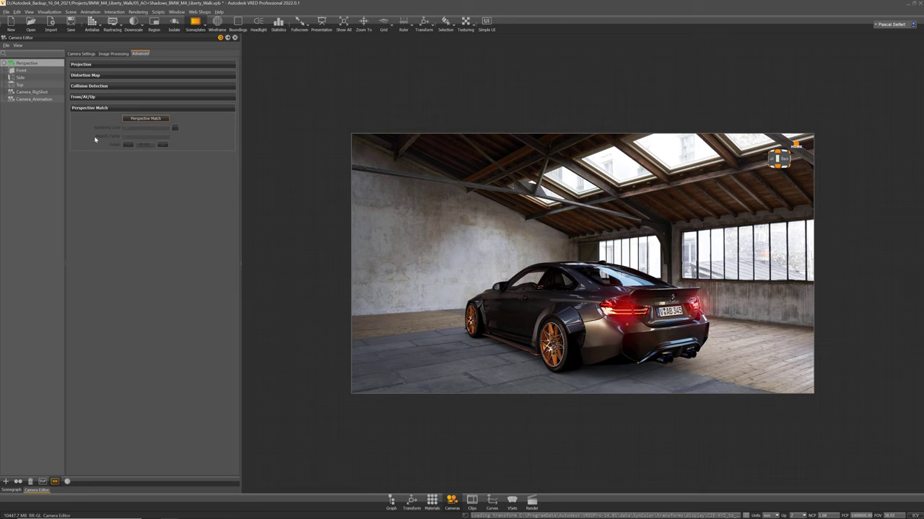
{"action": "left_click", "coordinate": [136, 119]}
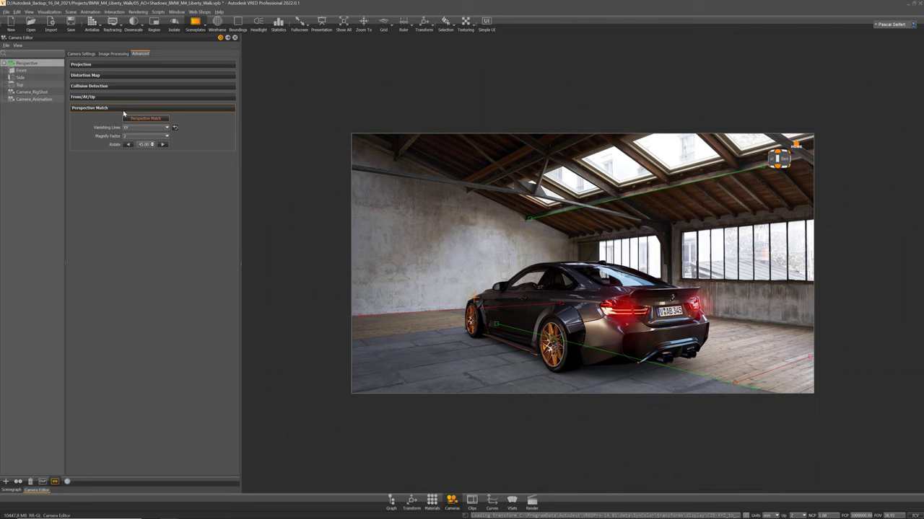
Step: Hide the car's ROTATE node and create a sphere primitive under Root
{"action": "left_click", "coordinate": [12, 491]}
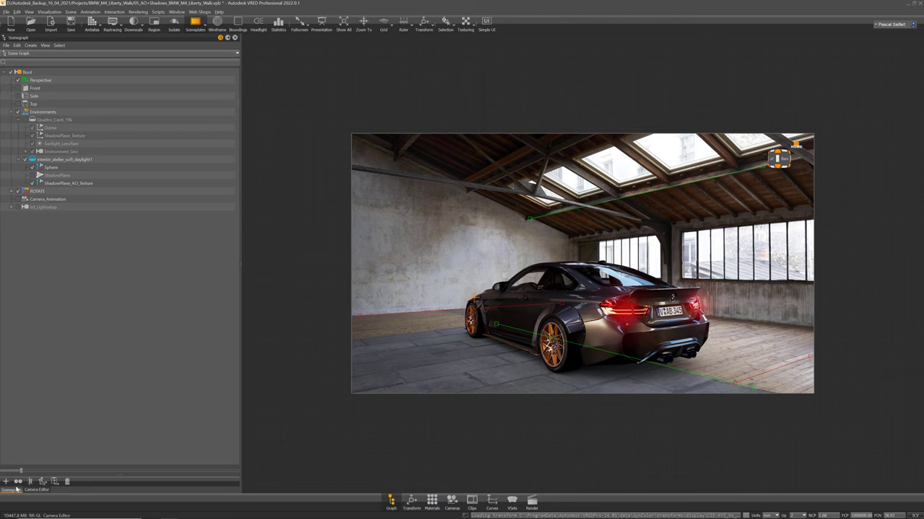
{"action": "left_click", "coordinate": [18, 192]}
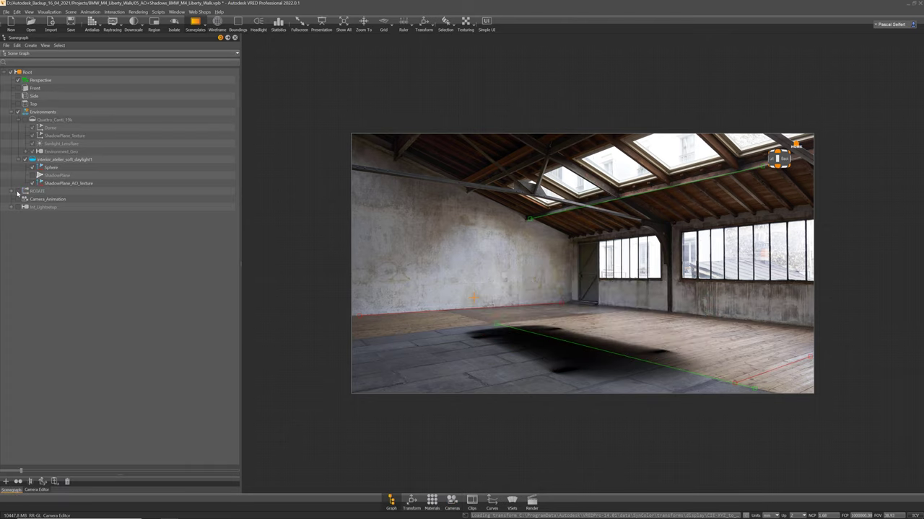
{"action": "right_click", "coordinate": [32, 75]}
{"action": "mouse_move", "coordinate": [37, 79]}
{"action": "mouse_move", "coordinate": [177, 82]}
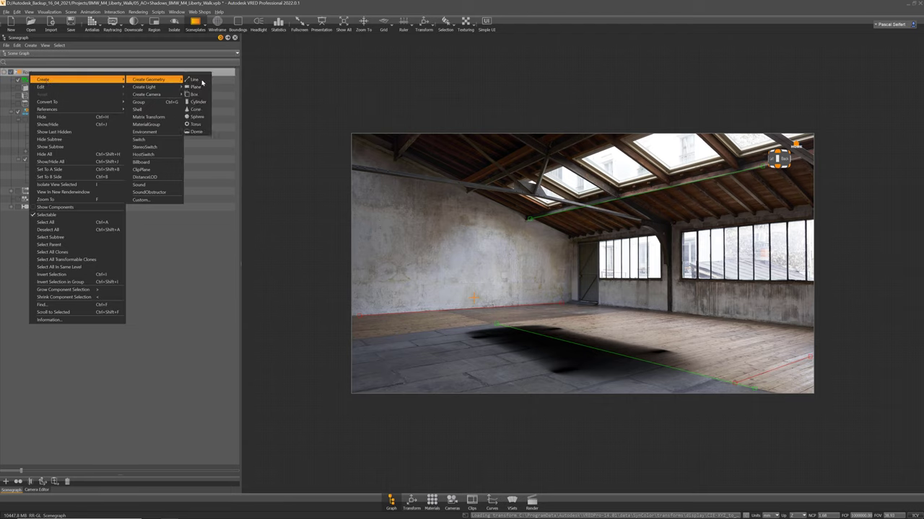
{"action": "left_click", "coordinate": [205, 120]}
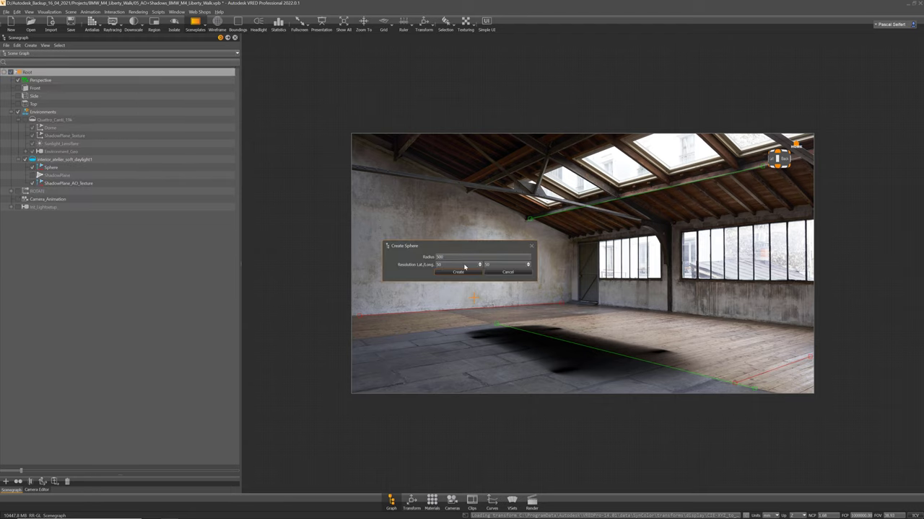
{"action": "left_click", "coordinate": [458, 272]}
Step: Raise Sphere1 so it rests on the loft floor
{"action": "left_click", "coordinate": [411, 500]}
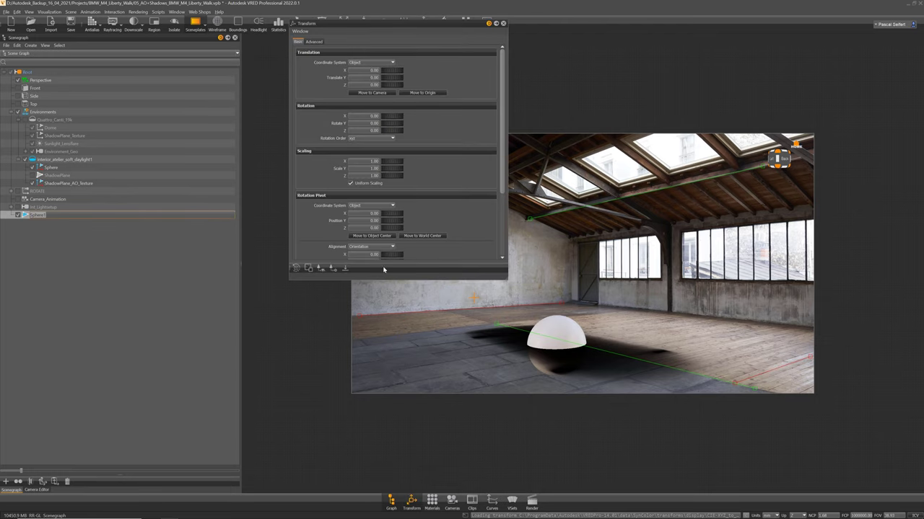
{"action": "left_click", "coordinate": [345, 268]}
{"action": "left_click", "coordinate": [502, 23]}
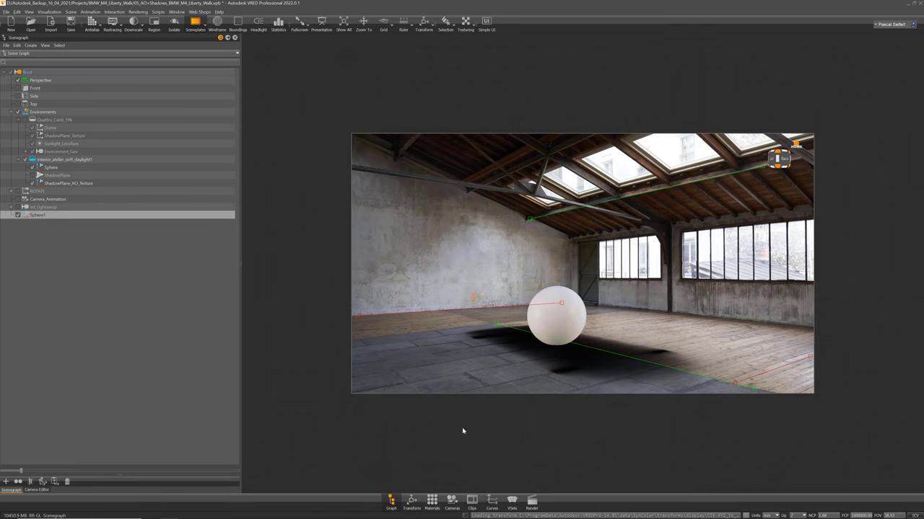
{"action": "left_click", "coordinate": [431, 500]}
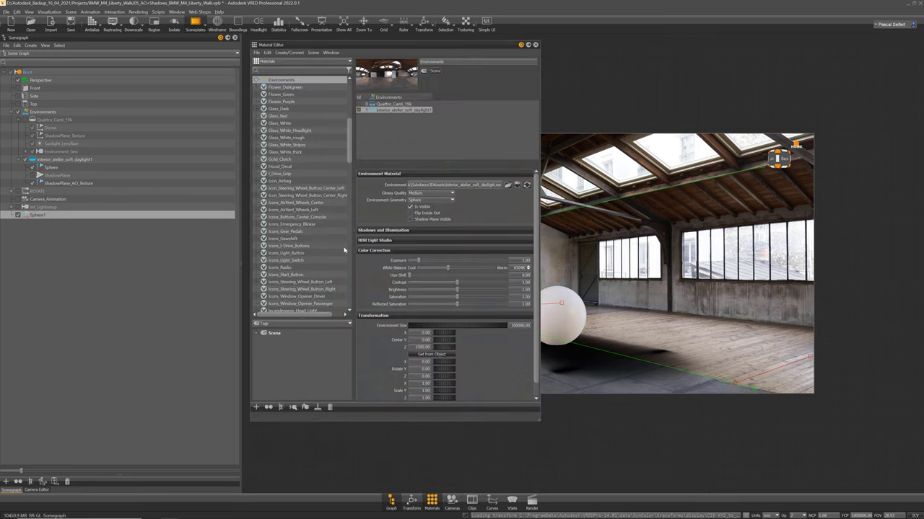
Step: Convert Sphere1's PlasticMaterial1 into a Truelight Chrome material
{"action": "left_click", "coordinate": [37, 217]}
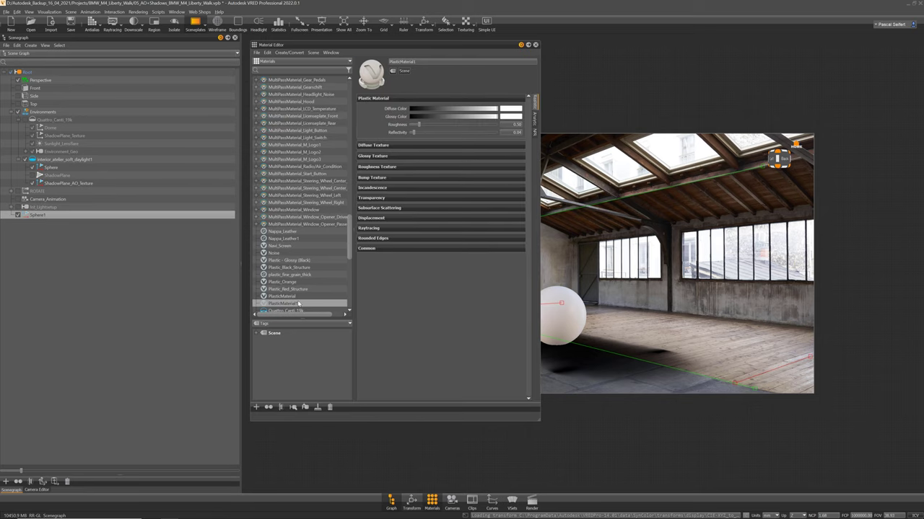
{"action": "right_click", "coordinate": [299, 304]}
{"action": "mouse_move", "coordinate": [375, 339]}
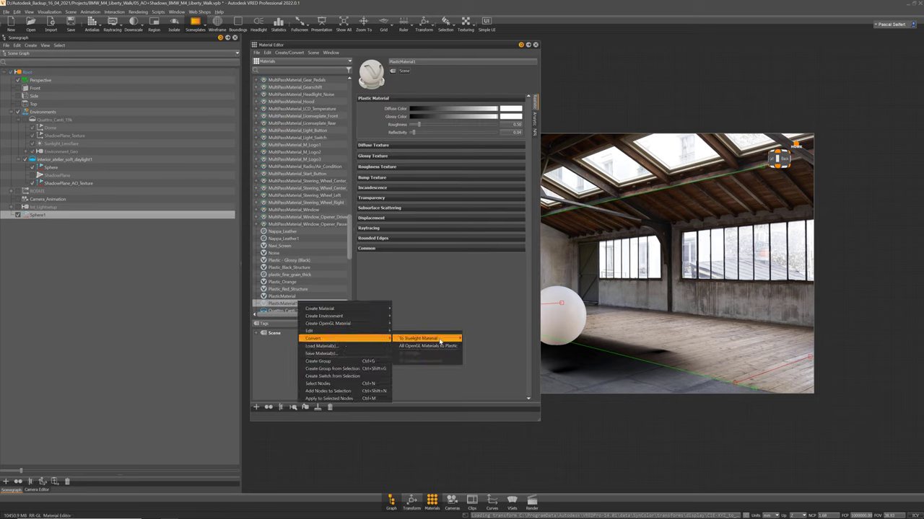
{"action": "mouse_move", "coordinate": [426, 338]}
{"action": "left_click", "coordinate": [483, 353]}
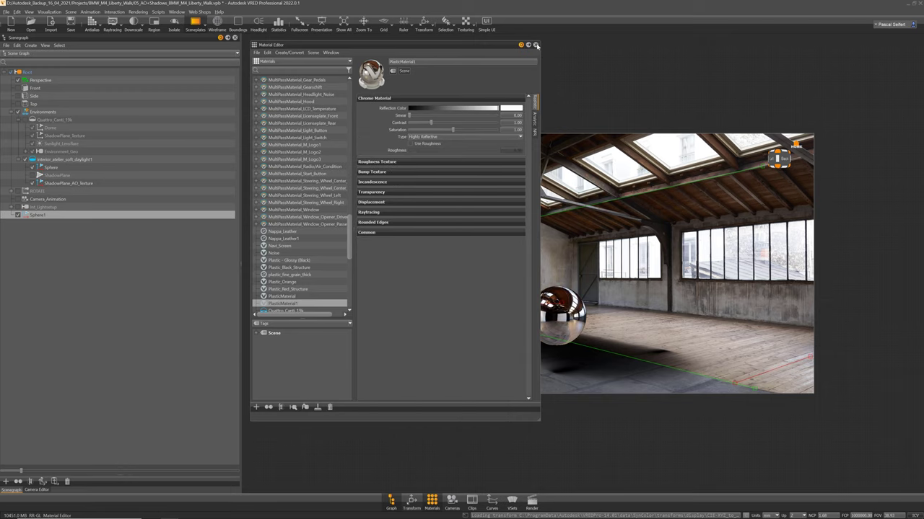
{"action": "left_click", "coordinate": [536, 45]}
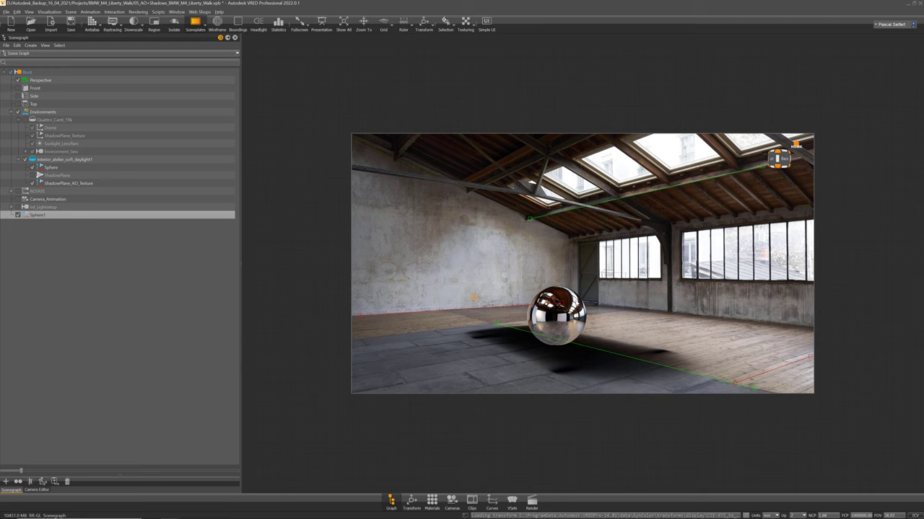
Step: Select the interior_atelier_soft_daylight1 environment in the Material Editor
{"action": "left_click", "coordinate": [432, 500]}
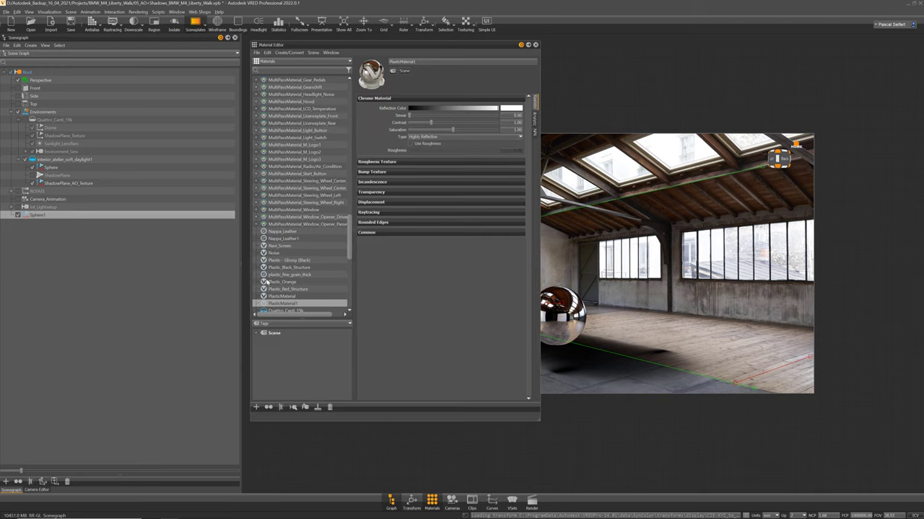
{"action": "left_click_drag", "start_coordinate": [344, 228], "coordinate": [343, 112]}
{"action": "left_click", "coordinate": [282, 195]}
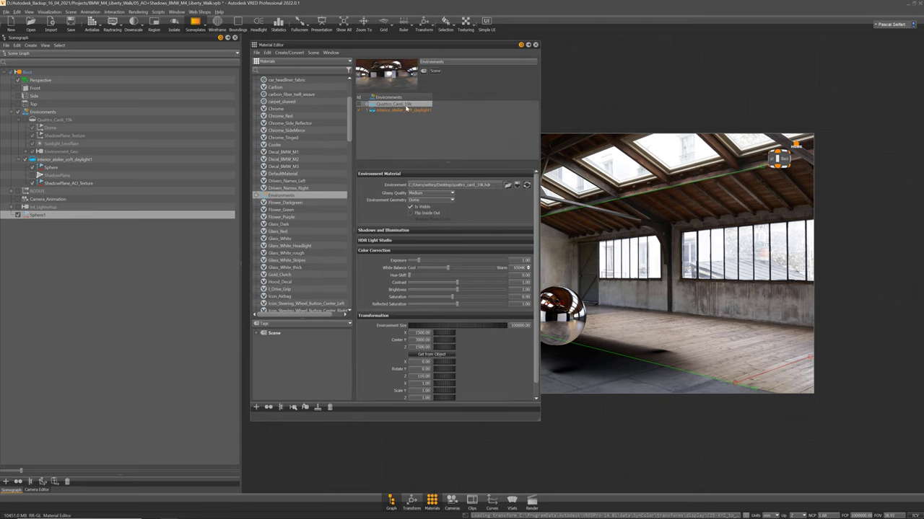
{"action": "right_click", "coordinate": [402, 109]}
{"action": "left_click", "coordinate": [419, 121]}
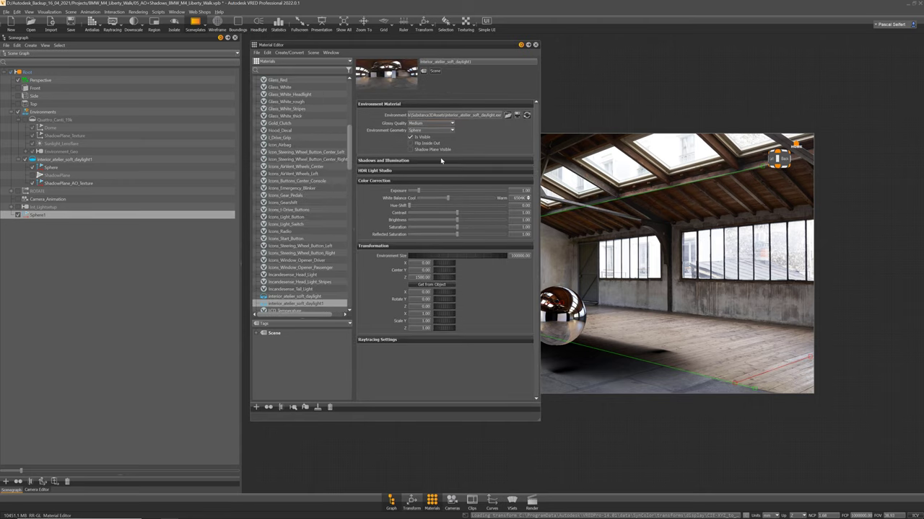
{"action": "left_click_drag", "start_coordinate": [471, 44], "coordinate": [306, 36]}
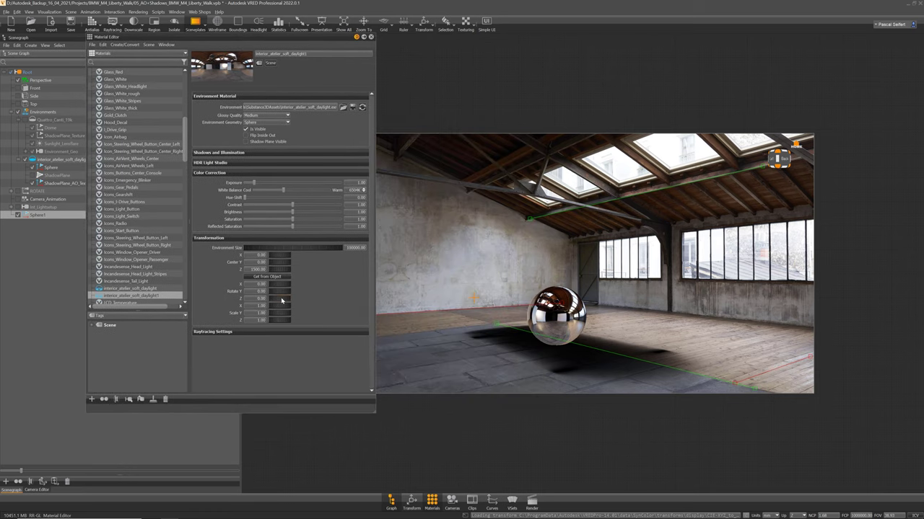
Step: Rotate the environment around Z, trying 55 before settling on Rotate Z 45
{"action": "left_click_drag", "start_coordinate": [282, 300], "coordinate": [266, 300]}
{"action": "type", "text": "55"}
{"action": "key", "text": "Return"}
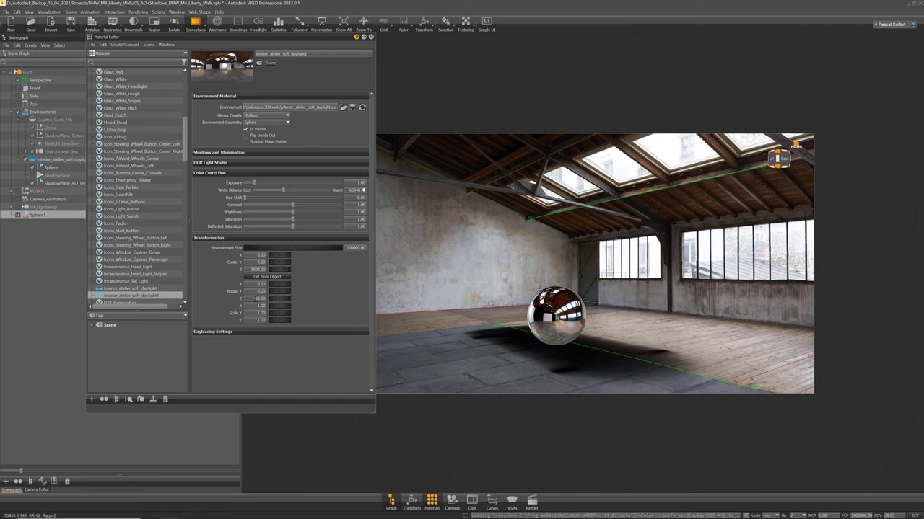
{"action": "left_click_drag", "start_coordinate": [258, 298], "coordinate": [294, 303]}
{"action": "type", "text": "45"}
{"action": "key", "text": "Return"}
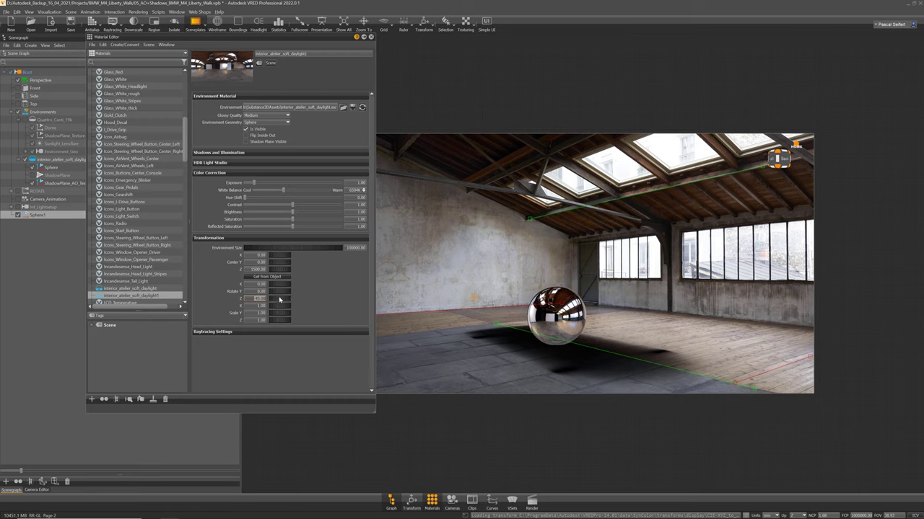
{"action": "left_click_drag", "start_coordinate": [280, 299], "coordinate": [275, 301]}
{"action": "type", "text": "45"}
{"action": "key", "text": "Return"}
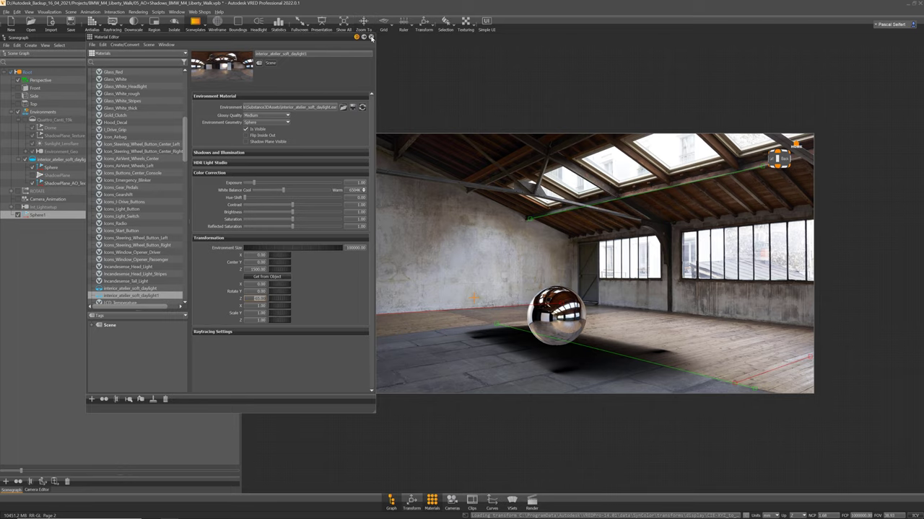
Step: Hide Sphere1, show the car's ROTATE node again, and bring up the Camera Editor
{"action": "left_click", "coordinate": [371, 36]}
{"action": "left_click", "coordinate": [17, 215]}
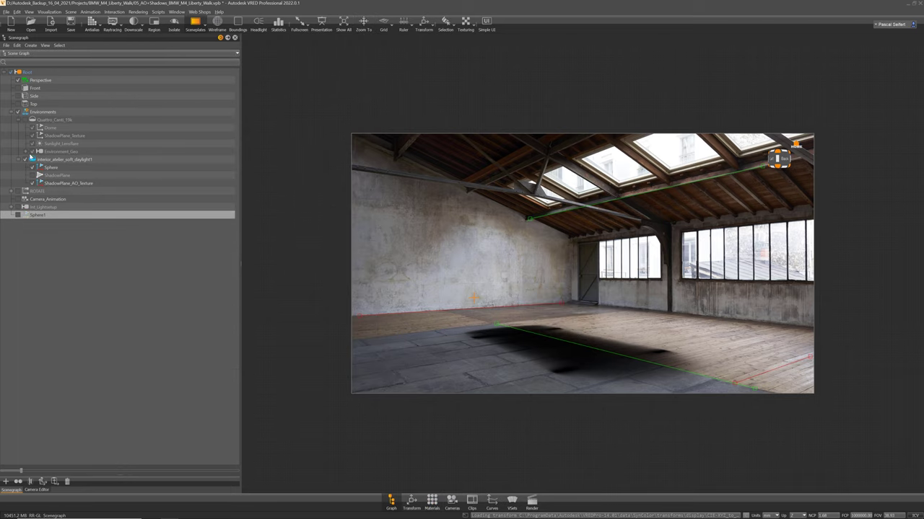
{"action": "left_click", "coordinate": [19, 191]}
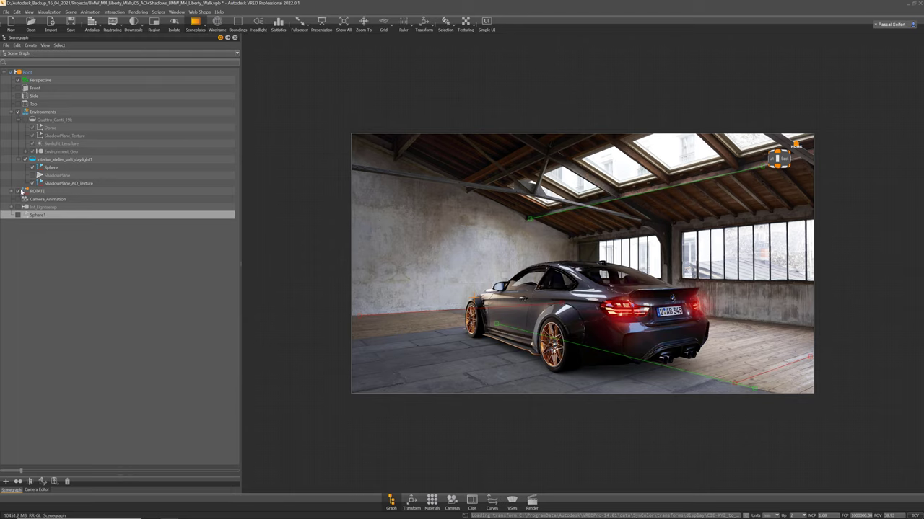
{"action": "left_click", "coordinate": [452, 502]}
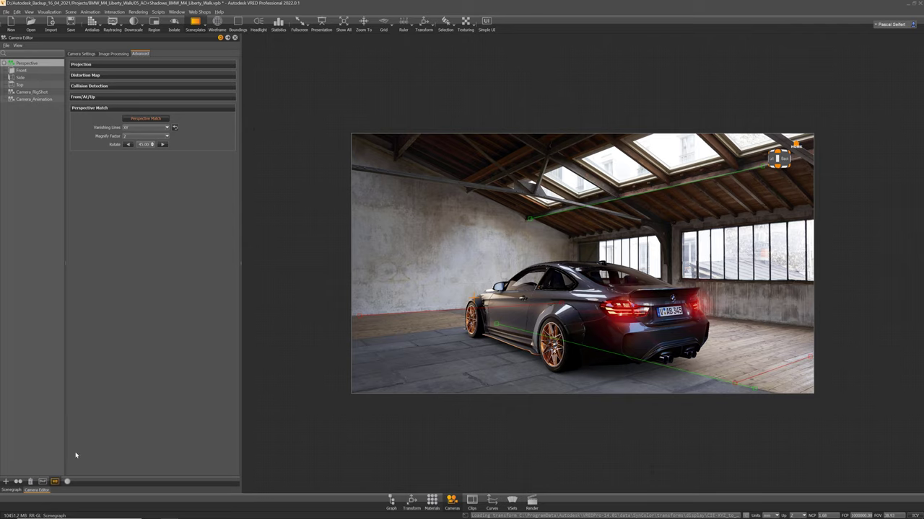
Step: Rotate the car's ROTATE node about its vertical axis to roughly 101.78°
{"action": "left_click", "coordinate": [12, 489]}
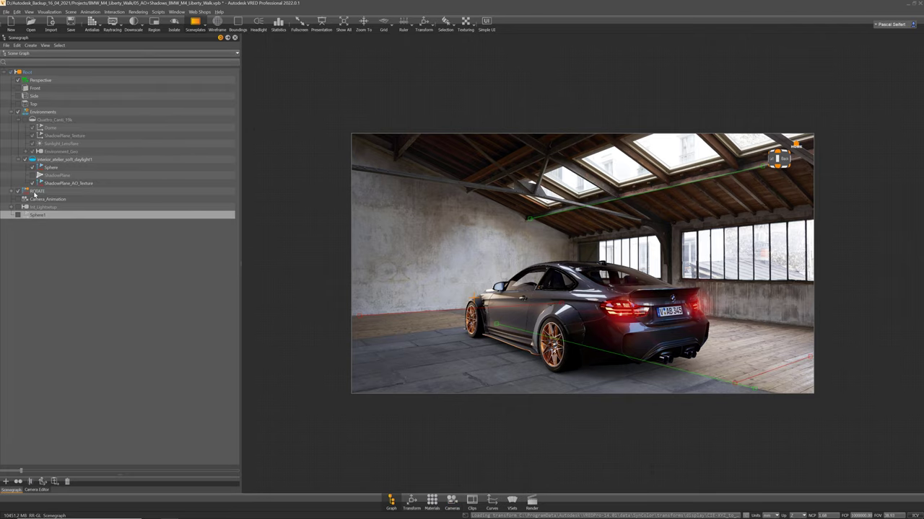
{"action": "left_click", "coordinate": [34, 191]}
{"action": "key", "text": "ctrl+t"}
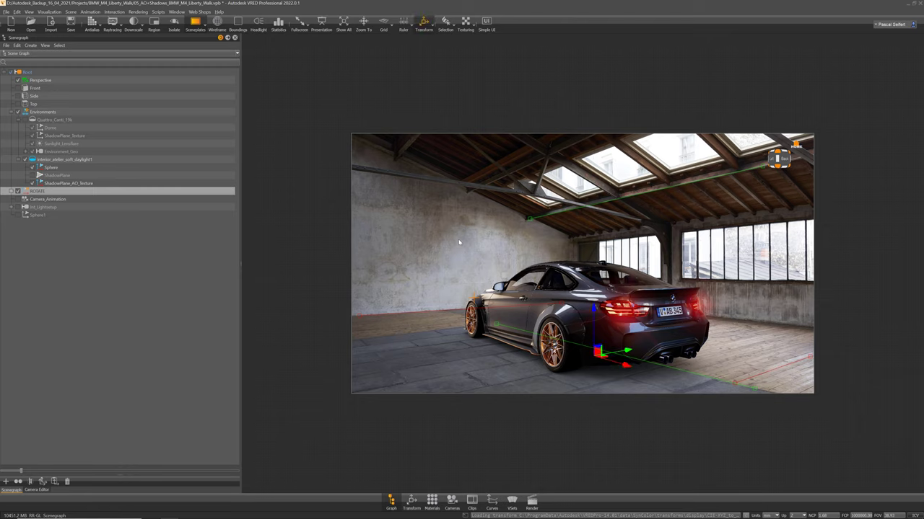
{"action": "key", "text": "e"}
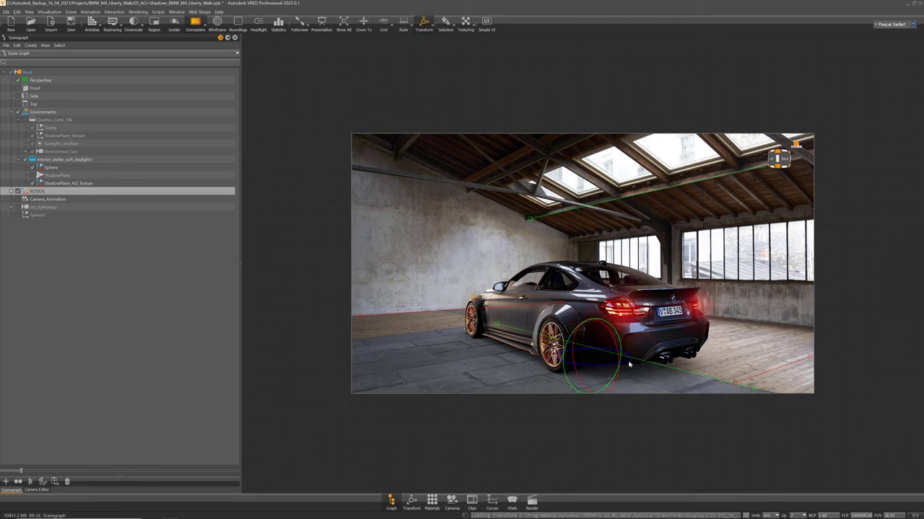
{"action": "left_click_drag", "start_coordinate": [606, 370], "coordinate": [634, 351]}
Step: Swing the Perspective Match view four 45° steps around to the car's front
{"action": "left_click", "coordinate": [37, 490]}
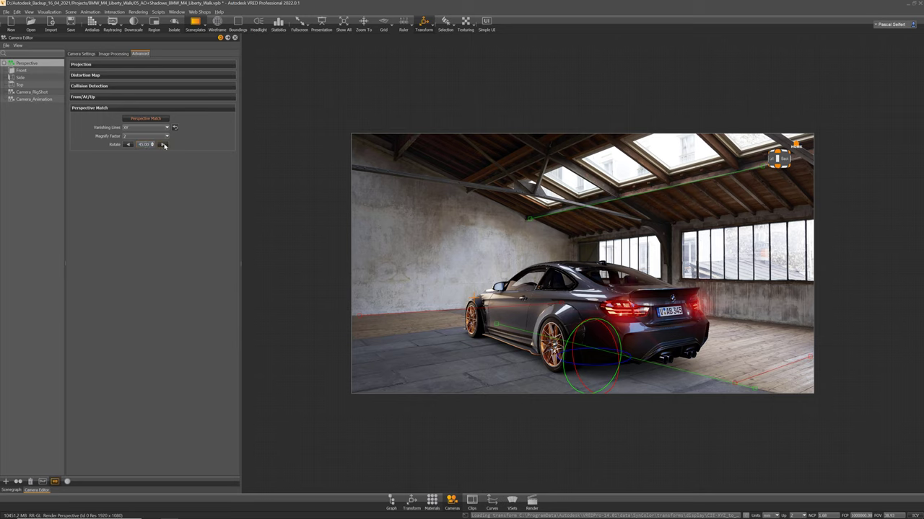
{"action": "left_click", "coordinate": [163, 145]}
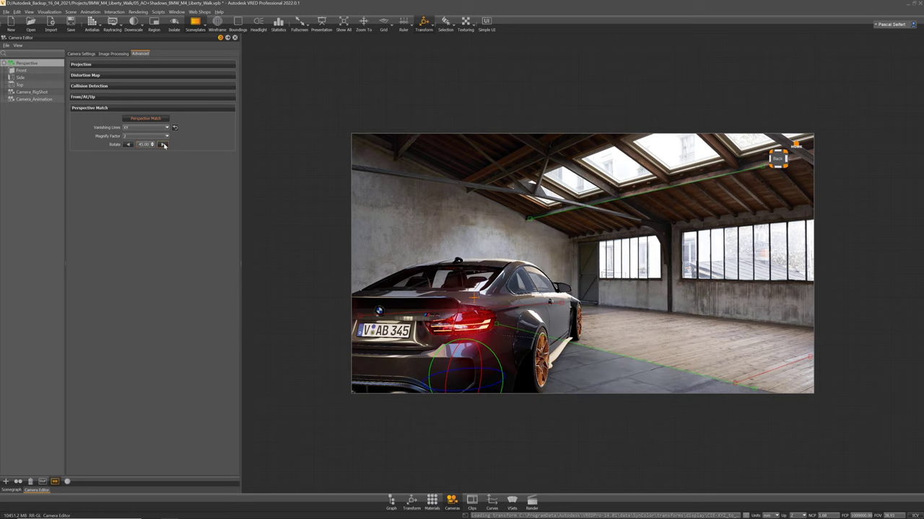
{"action": "left_click", "coordinate": [164, 145]}
{"action": "left_click", "coordinate": [164, 145]}
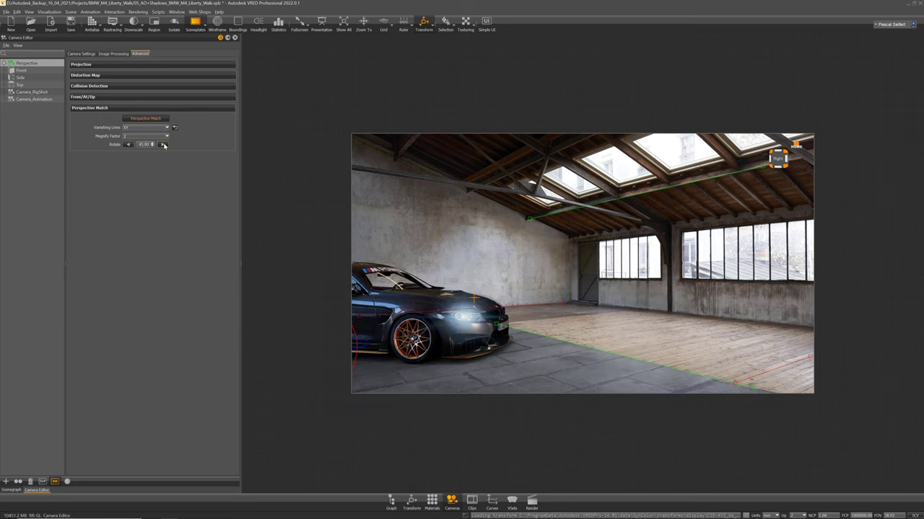
{"action": "left_click", "coordinate": [163, 146]}
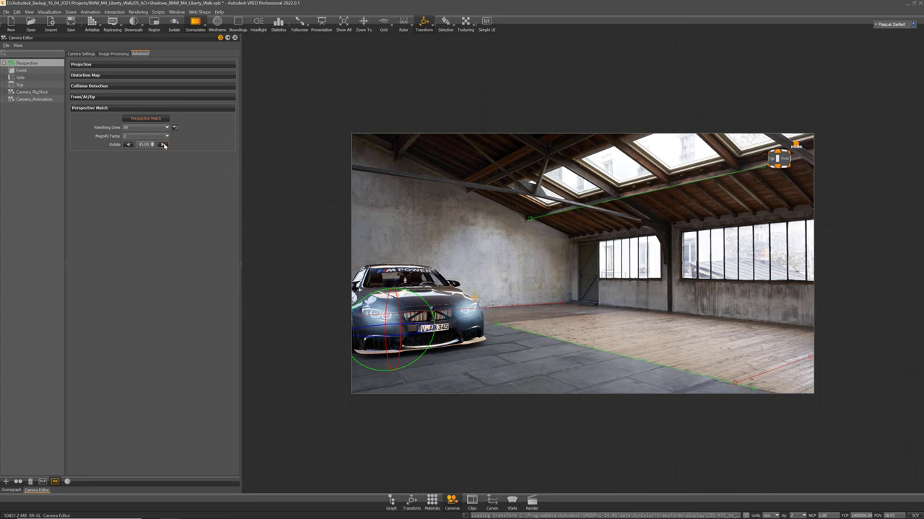
Step: View the chrome sphere alone with the car hidden, then hide Sphere1 and restore the car
{"action": "left_click", "coordinate": [15, 491]}
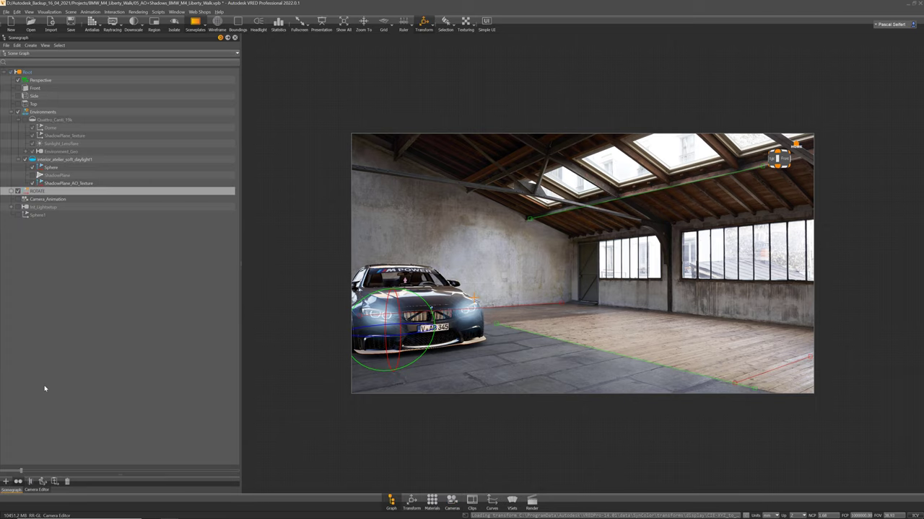
{"action": "left_click", "coordinate": [32, 215]}
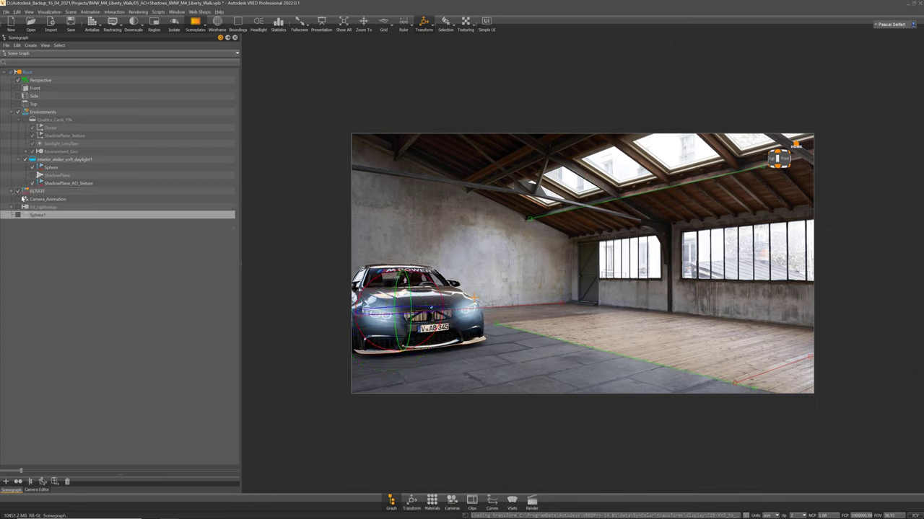
{"action": "left_click", "coordinate": [18, 215]}
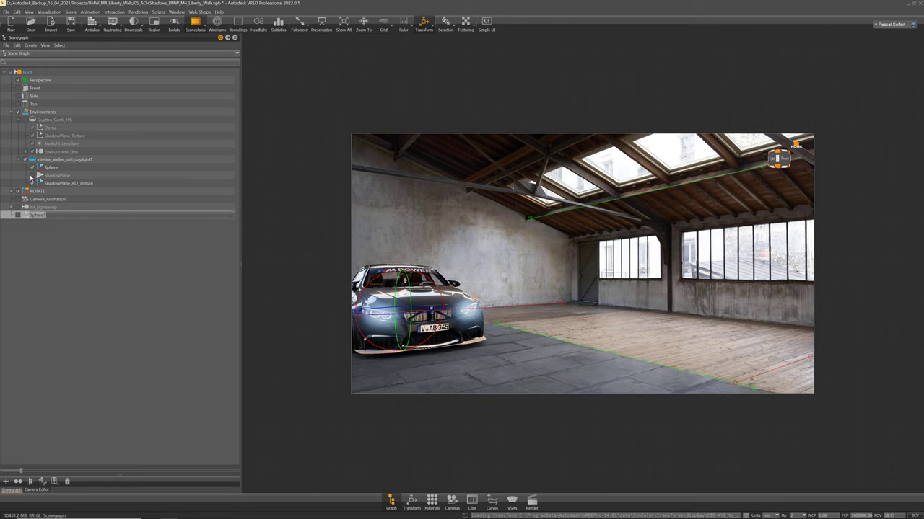
{"action": "left_click", "coordinate": [18, 216]}
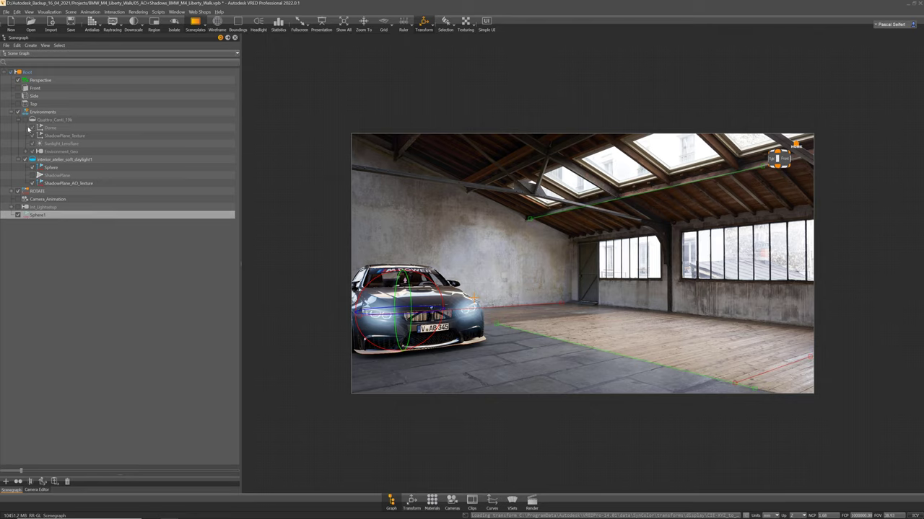
{"action": "left_click", "coordinate": [17, 191]}
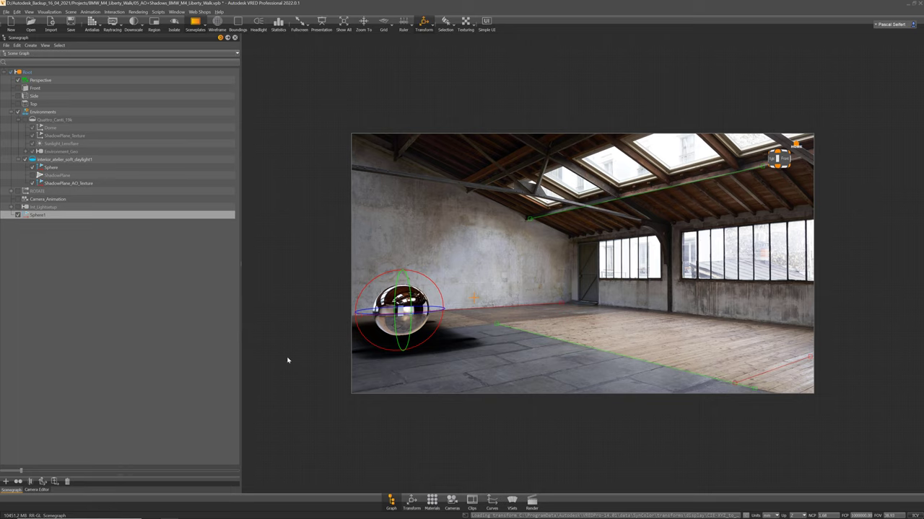
{"action": "left_click", "coordinate": [18, 215]}
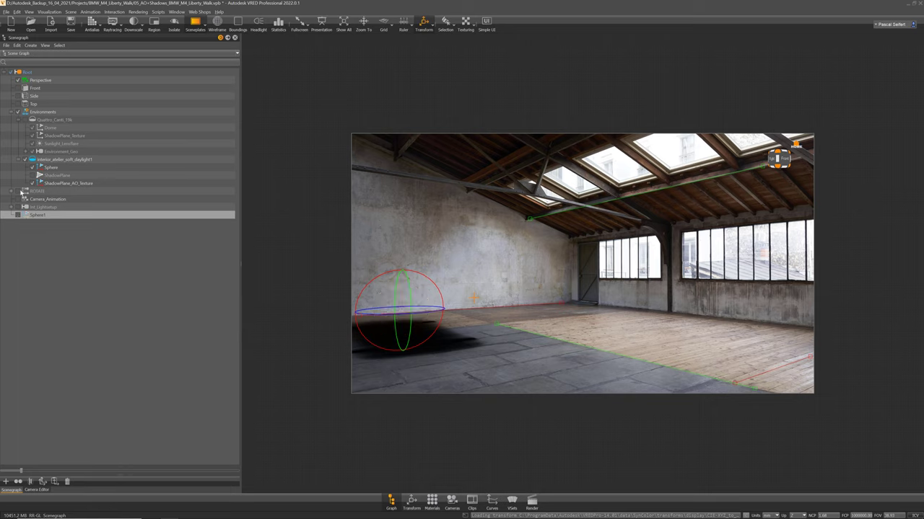
{"action": "left_click", "coordinate": [19, 191]}
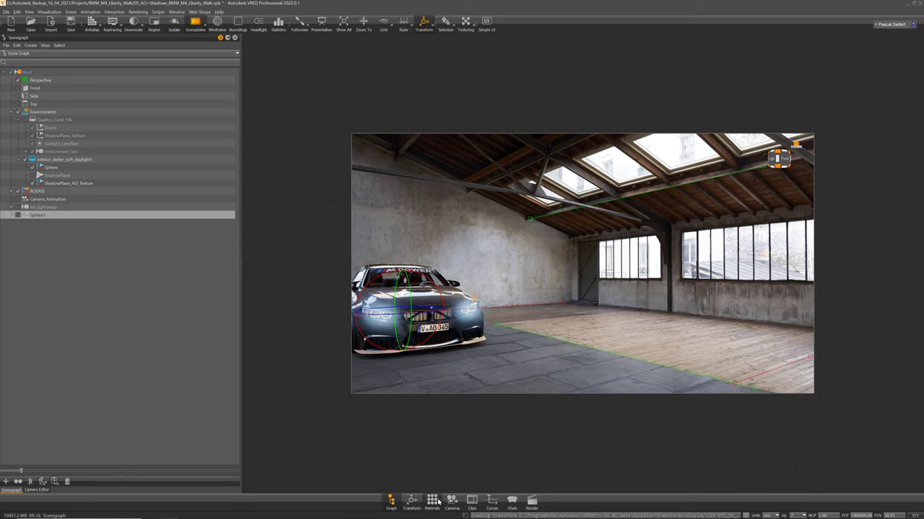
Step: Rotate the view three steps back to the rear three-quarter angle and turn off the transform manipulator
{"action": "left_click", "coordinate": [40, 491]}
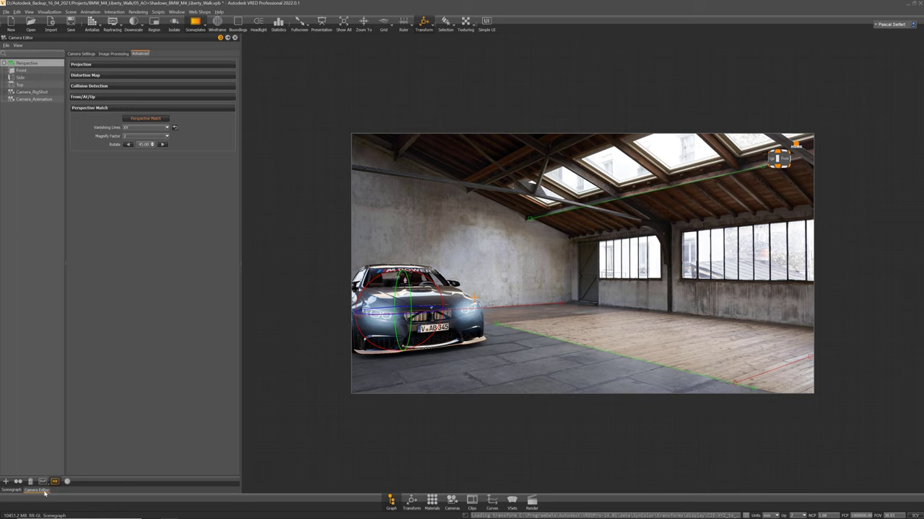
{"action": "left_click", "coordinate": [128, 145]}
{"action": "left_click", "coordinate": [128, 145]}
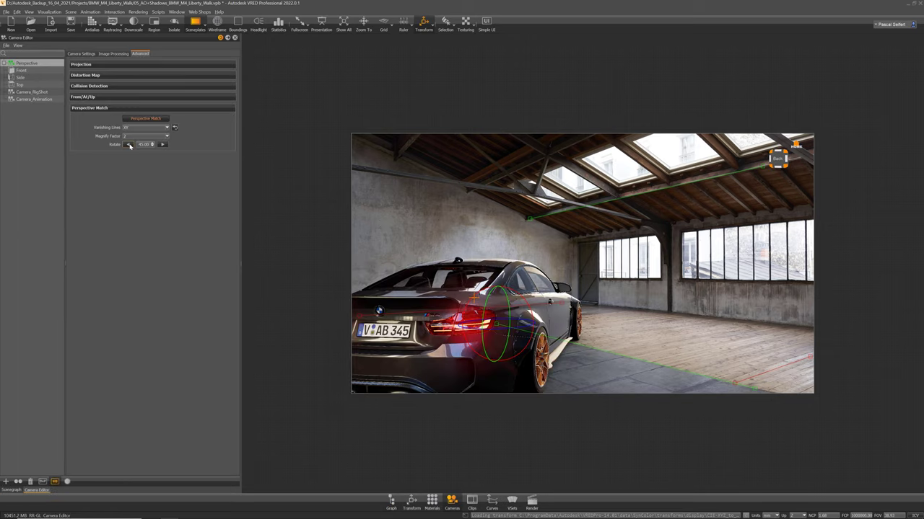
{"action": "left_click", "coordinate": [128, 145]}
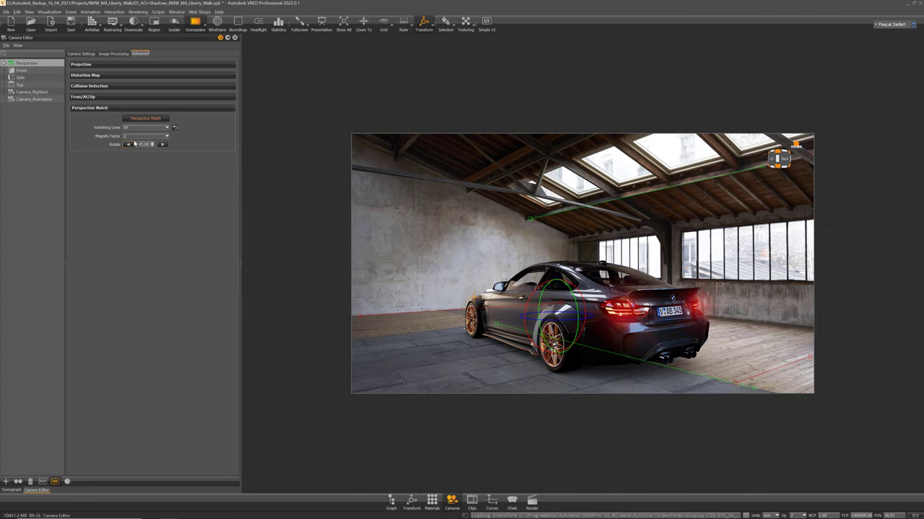
{"action": "left_click", "coordinate": [423, 22]}
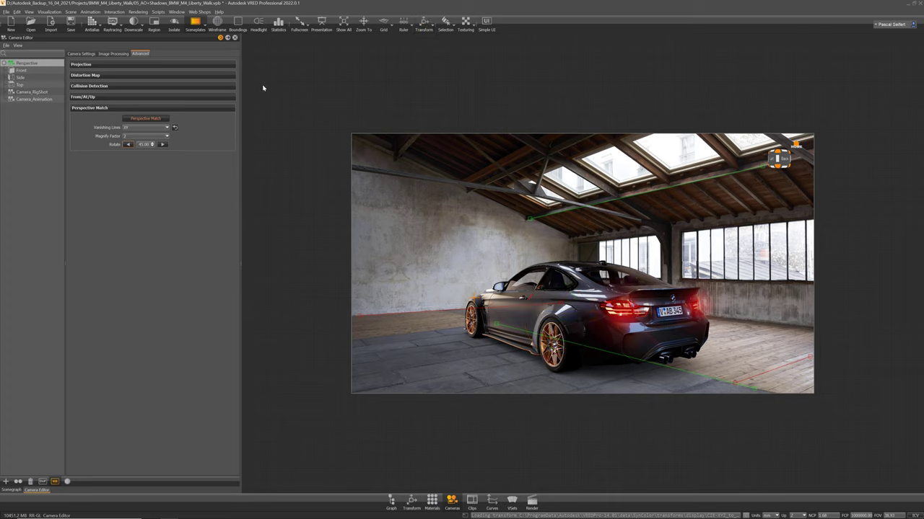
Step: Create a viewpoint under the Perspective camera's Track, then collapse Perspective Match
{"action": "left_click", "coordinate": [5, 64]}
{"action": "right_click", "coordinate": [28, 67]}
{"action": "mouse_move", "coordinate": [51, 71]}
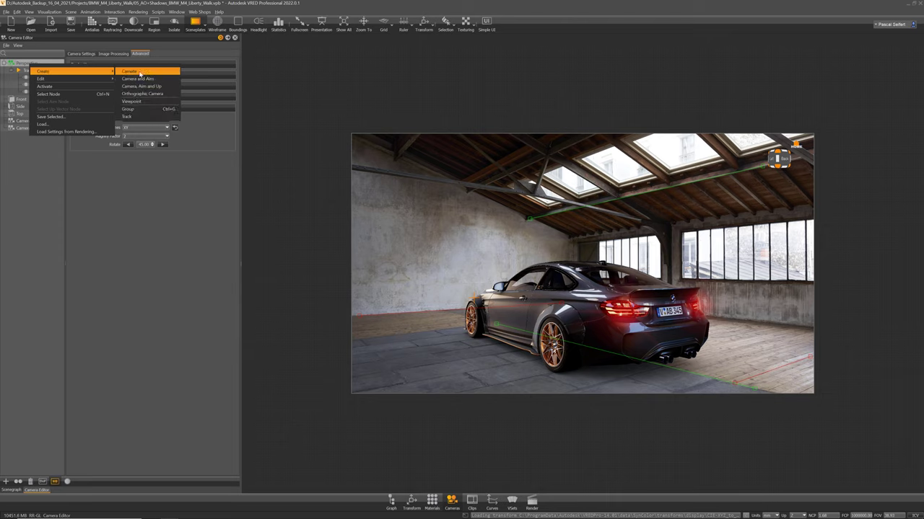
{"action": "left_click", "coordinate": [147, 105]}
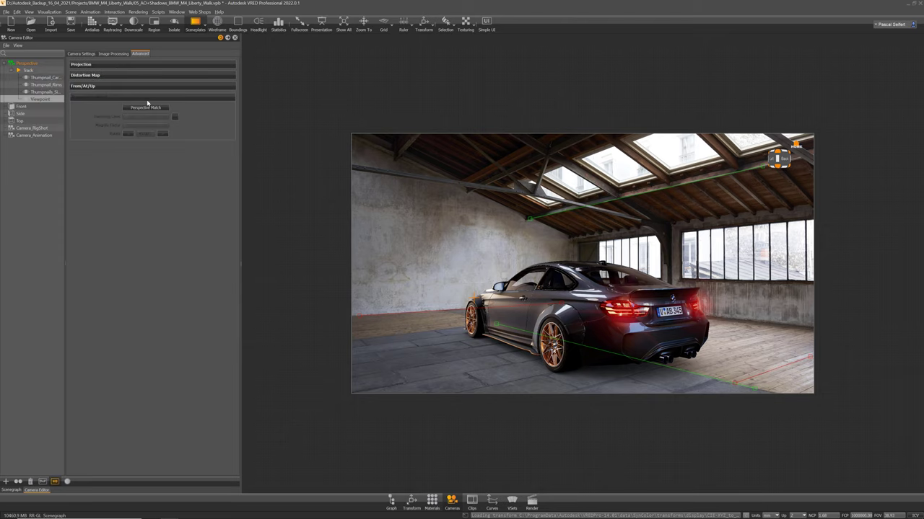
{"action": "left_click", "coordinate": [29, 64]}
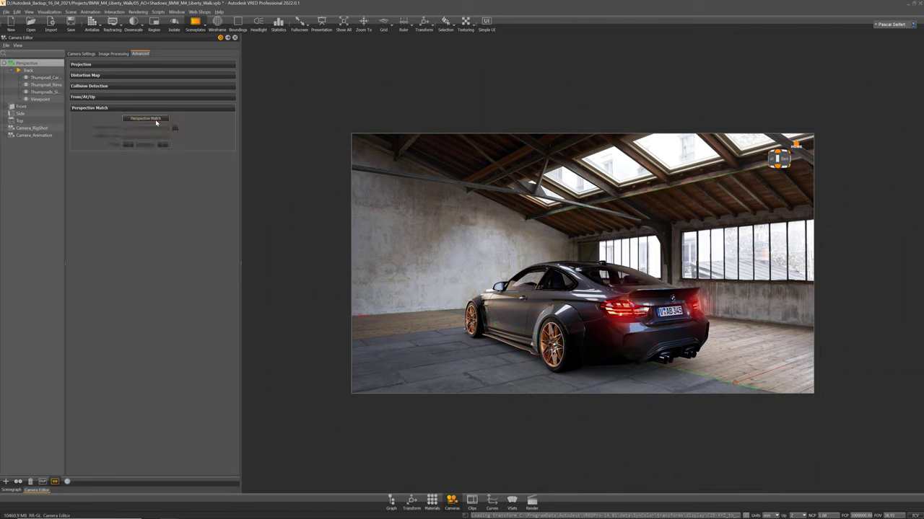
{"action": "left_click", "coordinate": [150, 108]}
Step: Experiment with Saturation and Apply To Backplates, ending at Saturation 1 with backplates unaffected
{"action": "left_click", "coordinate": [114, 55]}
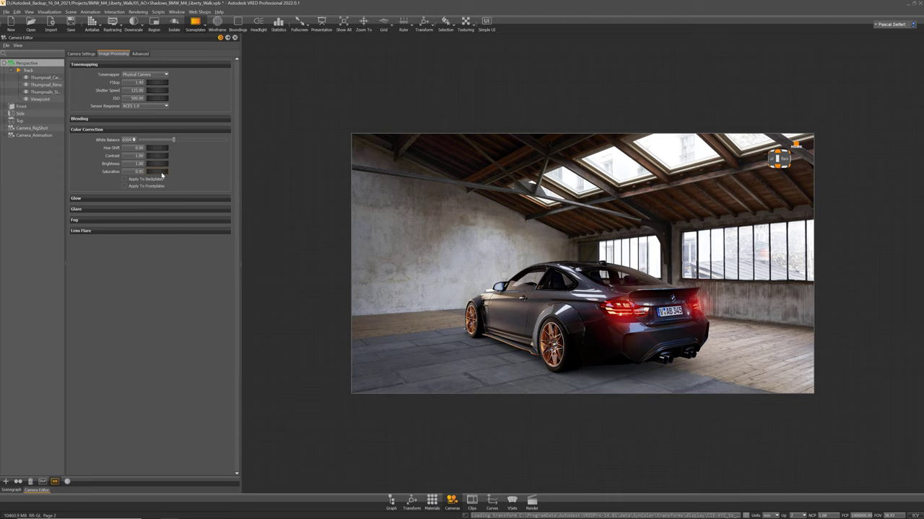
{"action": "left_click_drag", "start_coordinate": [162, 174], "coordinate": [157, 179]}
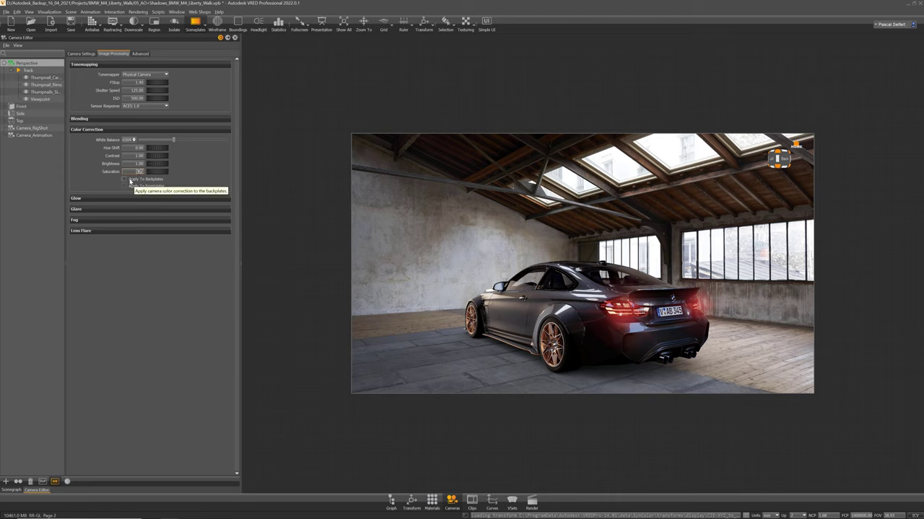
{"action": "left_click", "coordinate": [125, 179]}
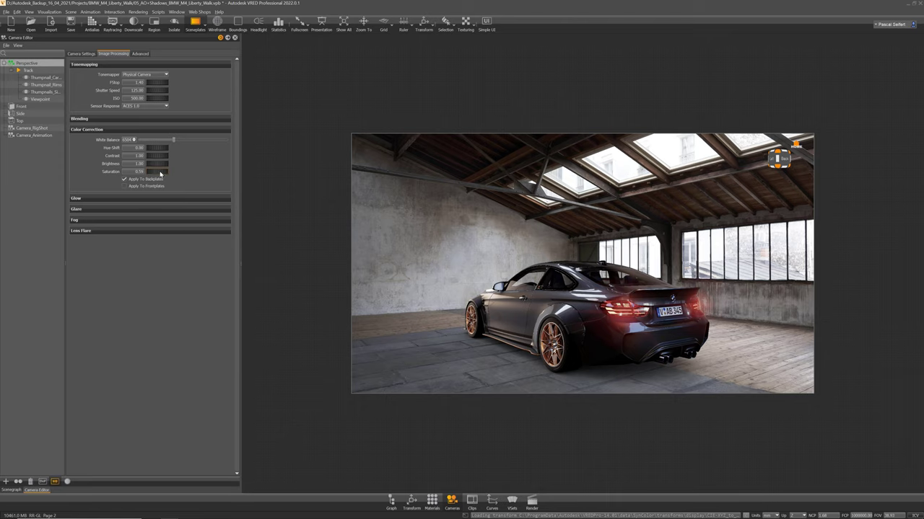
{"action": "left_click_drag", "start_coordinate": [160, 173], "coordinate": [147, 173]}
{"action": "left_click_drag", "start_coordinate": [157, 171], "coordinate": [162, 173]}
{"action": "left_click", "coordinate": [124, 179]}
{"action": "left_click", "coordinate": [143, 172]}
{"action": "type", "text": "1"}
{"action": "key", "text": "Return"}
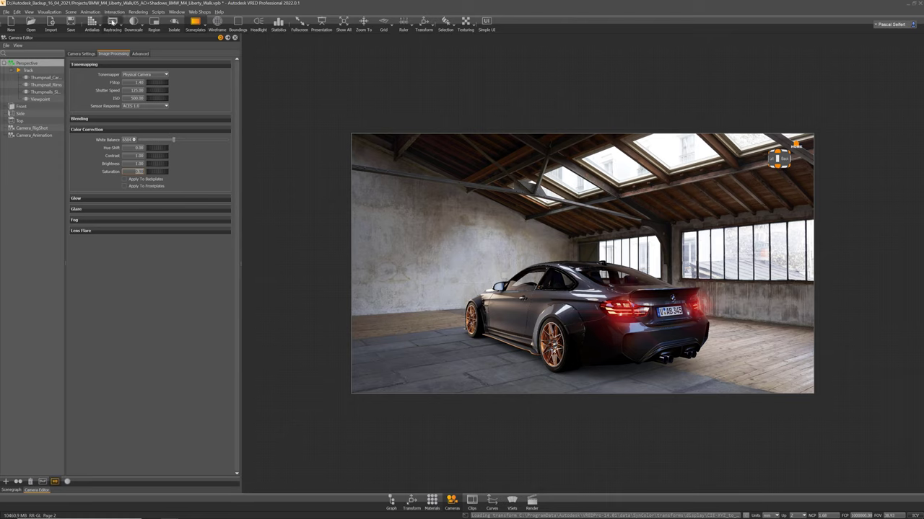
Step: Switch the viewport to raytraced rendering of the M4 in the loft
{"action": "left_click", "coordinate": [114, 23]}
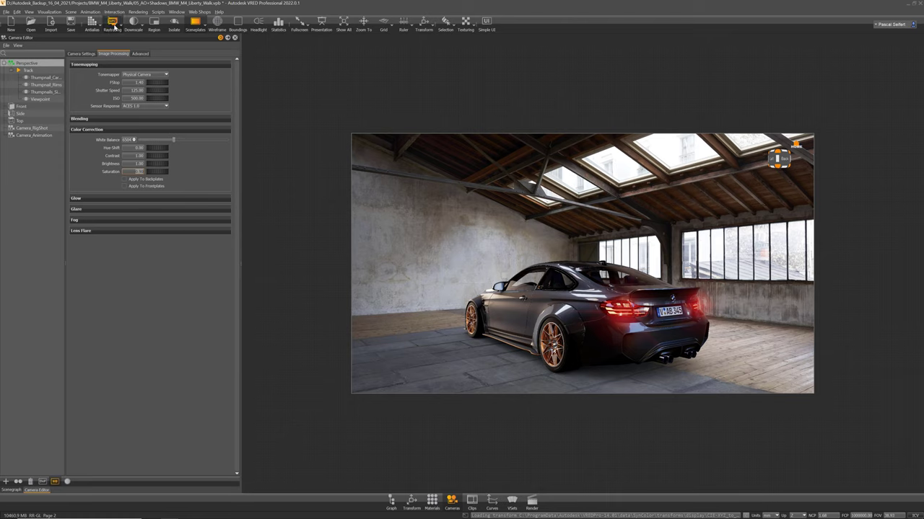